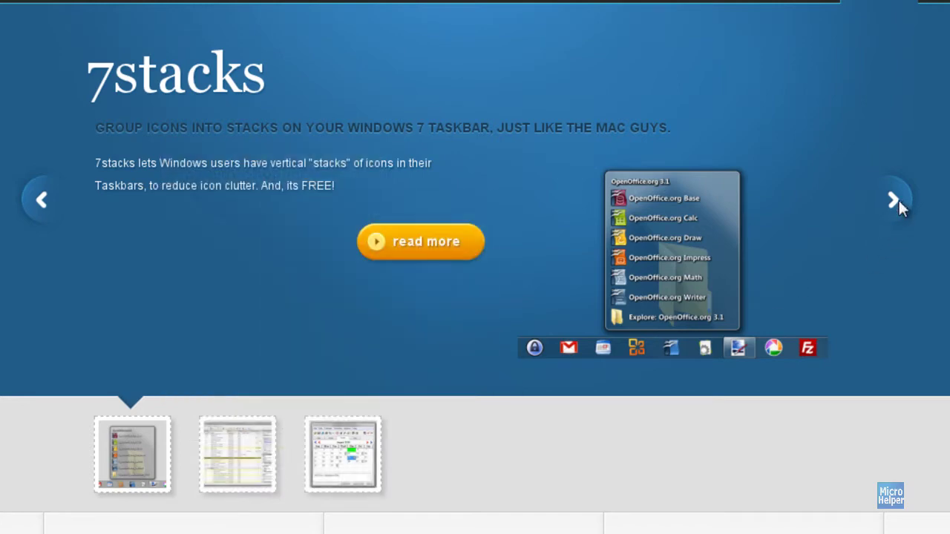
Cycle the website's featured-product slider back to the 7stacks slide
{"action": "left_click", "coordinate": [896, 200]}
{"action": "left_click", "coordinate": [892, 202]}
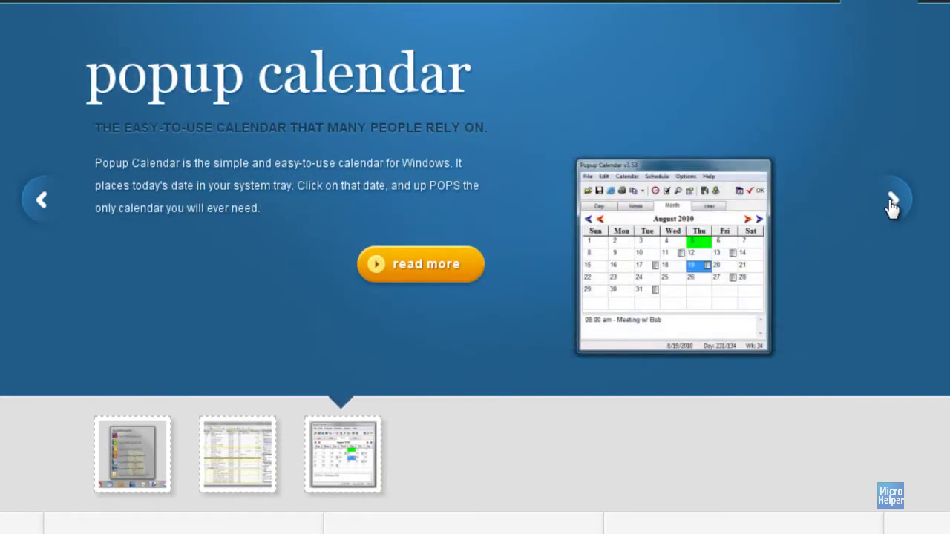
{"action": "left_click", "coordinate": [893, 202]}
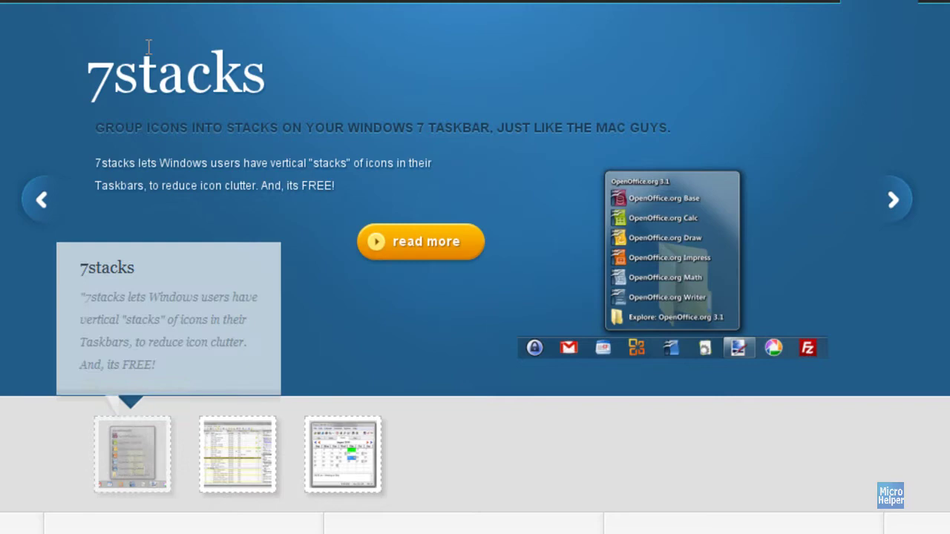
{"action": "left_click", "coordinate": [893, 203]}
{"action": "left_click", "coordinate": [895, 208]}
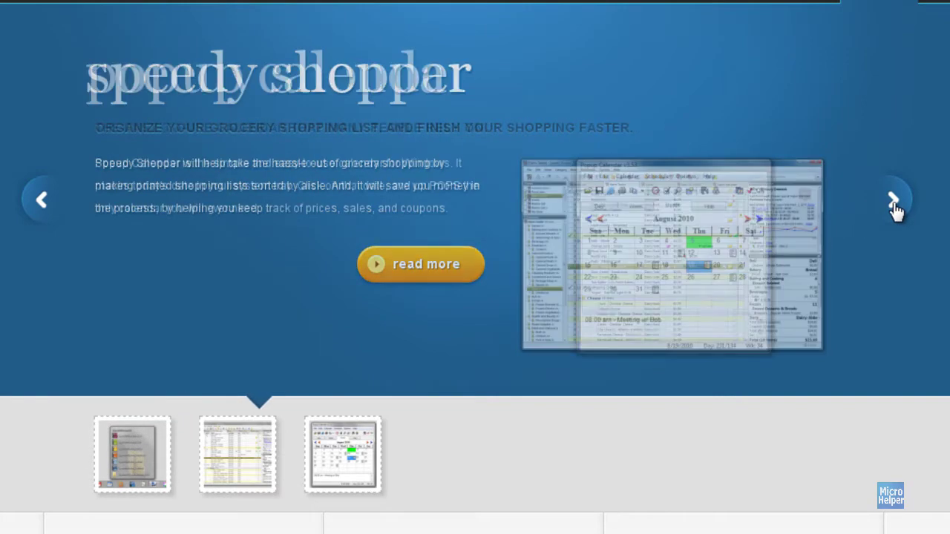
{"action": "left_click", "coordinate": [893, 202]}
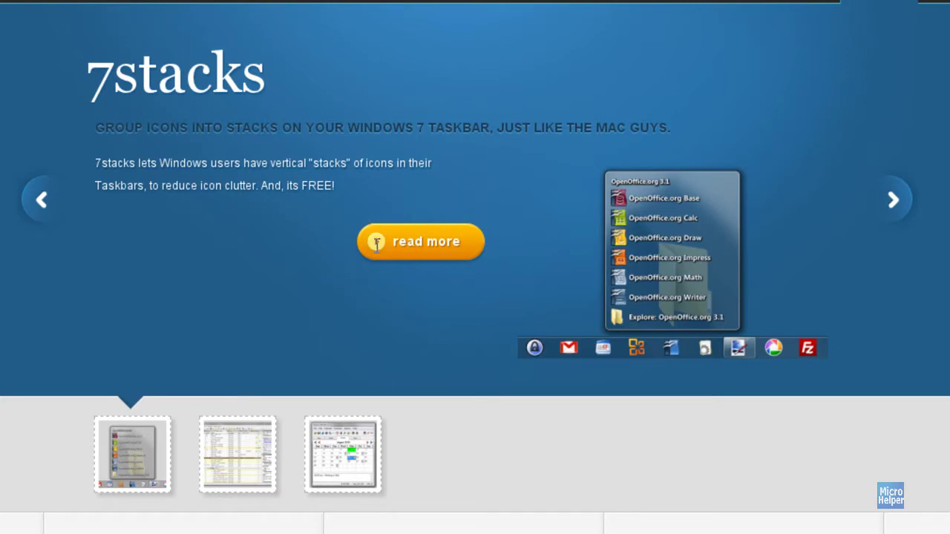
Open the 7stacks product page and download 7stacksSetup15b2.zip
{"action": "left_click", "coordinate": [420, 241]}
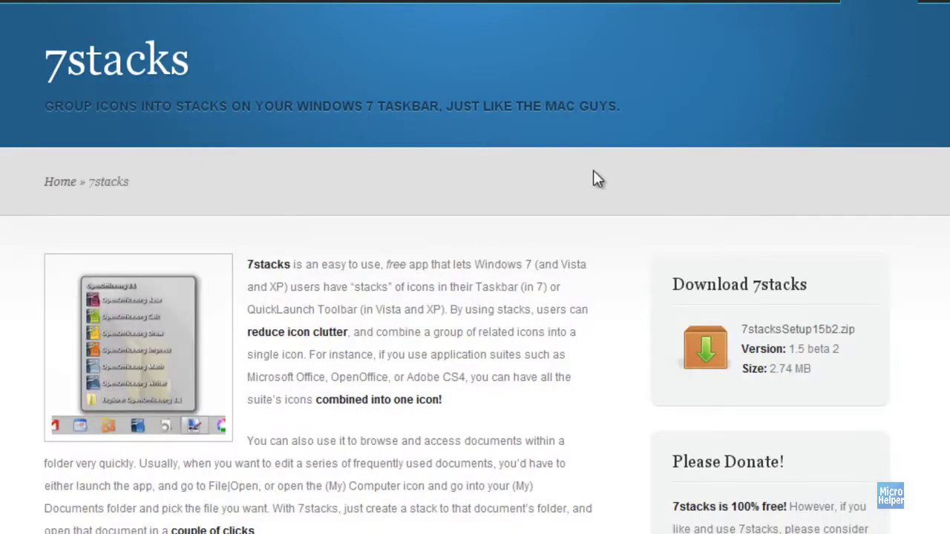
{"action": "scroll", "coordinate": [333, 417], "scroll_direction": "down", "scroll_amount": 3}
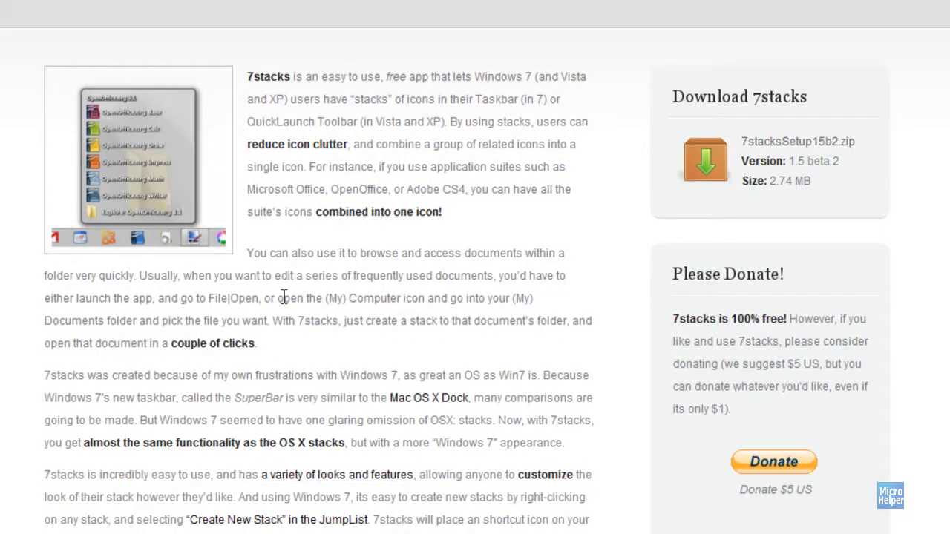
{"action": "scroll", "coordinate": [165, 293], "scroll_direction": "up", "scroll_amount": 3}
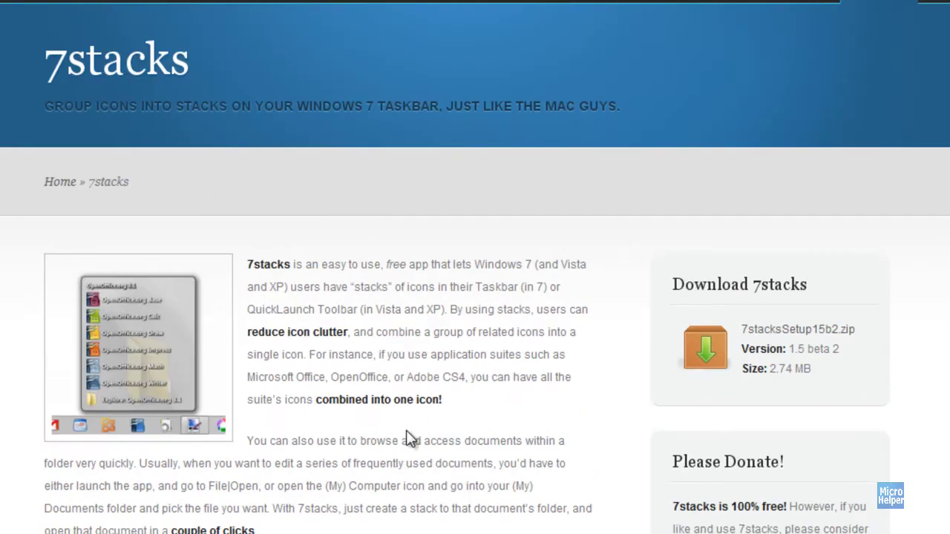
{"action": "left_click", "coordinate": [751, 334]}
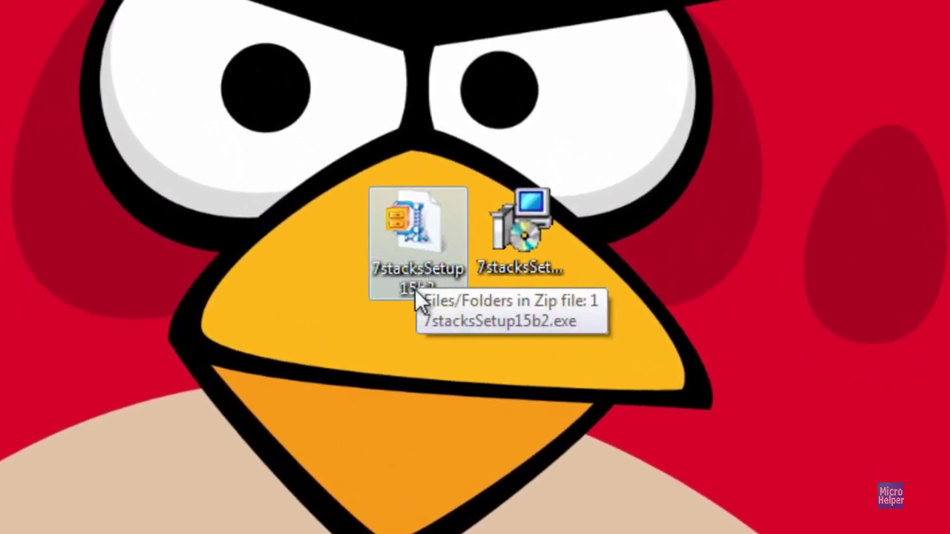
Extract the downloaded zip onto the desktop with WinZip's Extract to here
{"action": "right_click", "coordinate": [403, 216]}
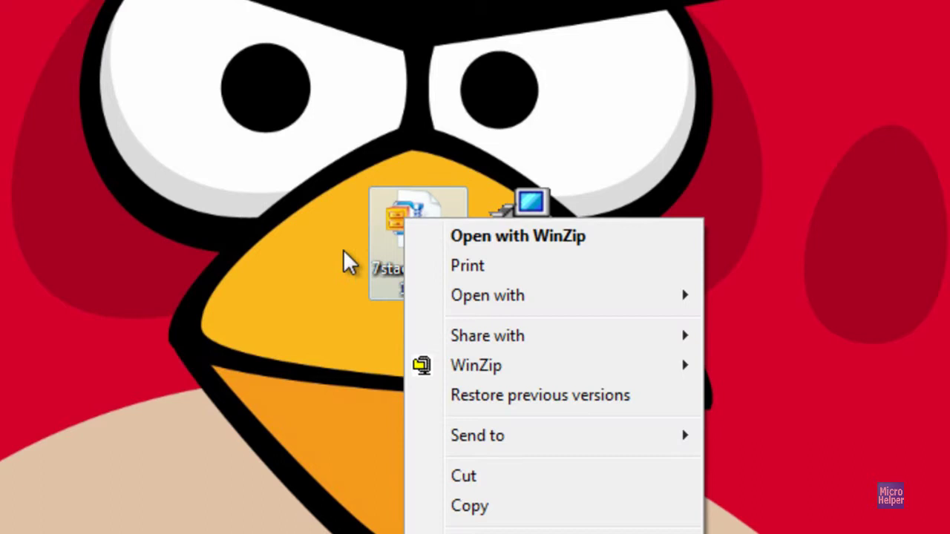
{"action": "mouse_move", "coordinate": [434, 364]}
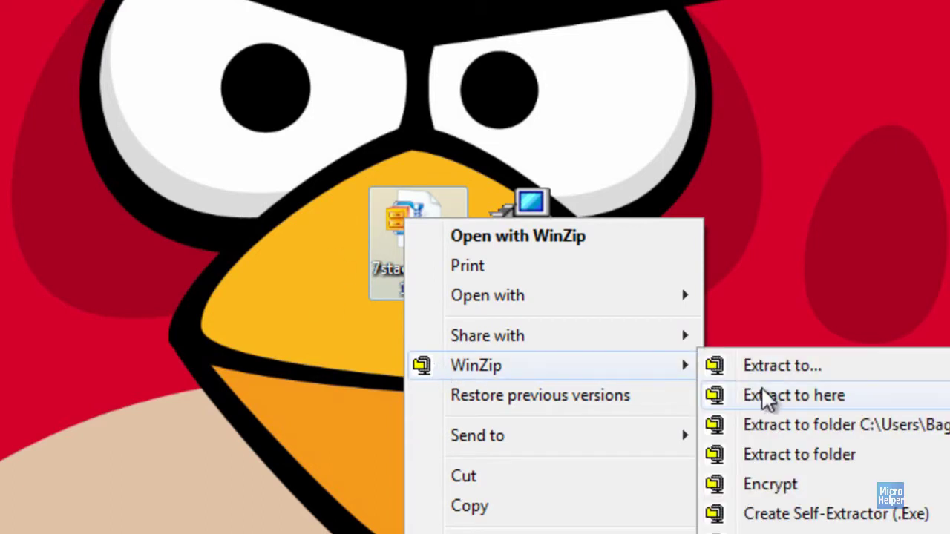
{"action": "left_click", "coordinate": [766, 398]}
Run the extracted 7stacks setup, unticking Always ask and accepting the unverified-publisher warning
{"action": "left_click", "coordinate": [521, 240]}
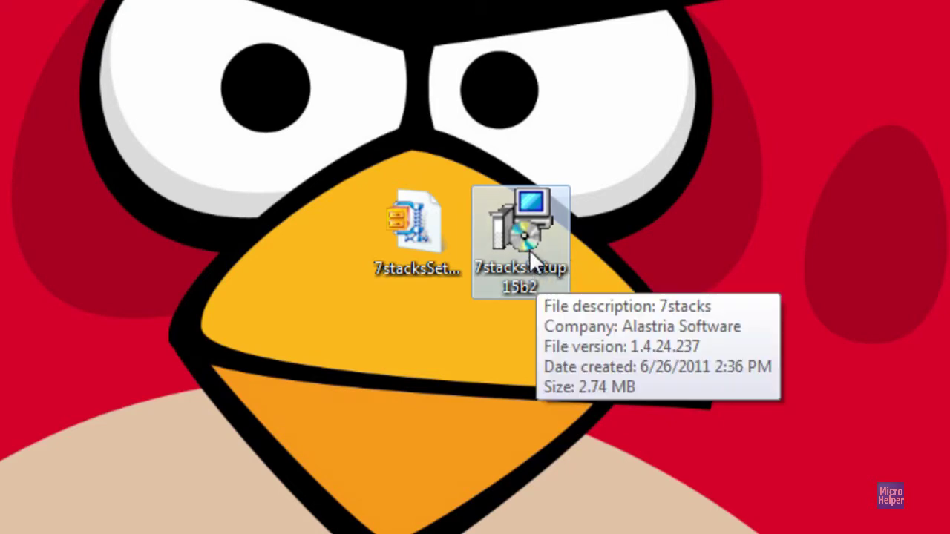
{"action": "double_click", "coordinate": [553, 270]}
{"action": "double_click", "coordinate": [533, 249]}
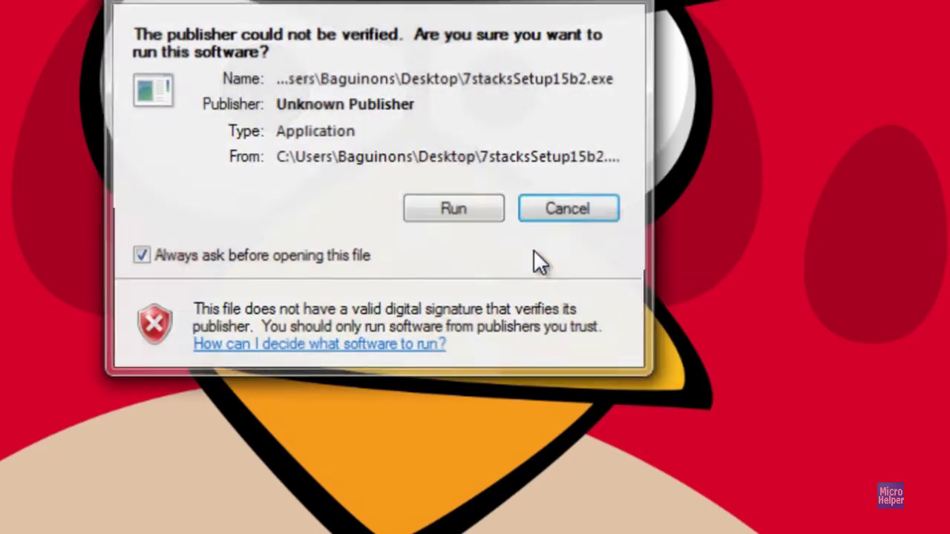
{"action": "left_click", "coordinate": [350, 255]}
{"action": "left_click", "coordinate": [451, 214]}
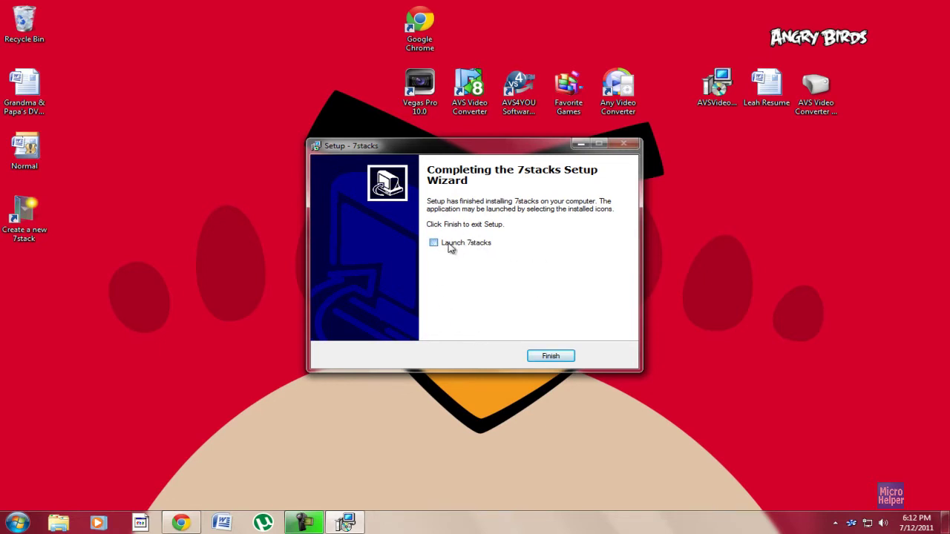
Finish the setup wizard with Launch 7stacks left checked
{"action": "left_click", "coordinate": [540, 358]}
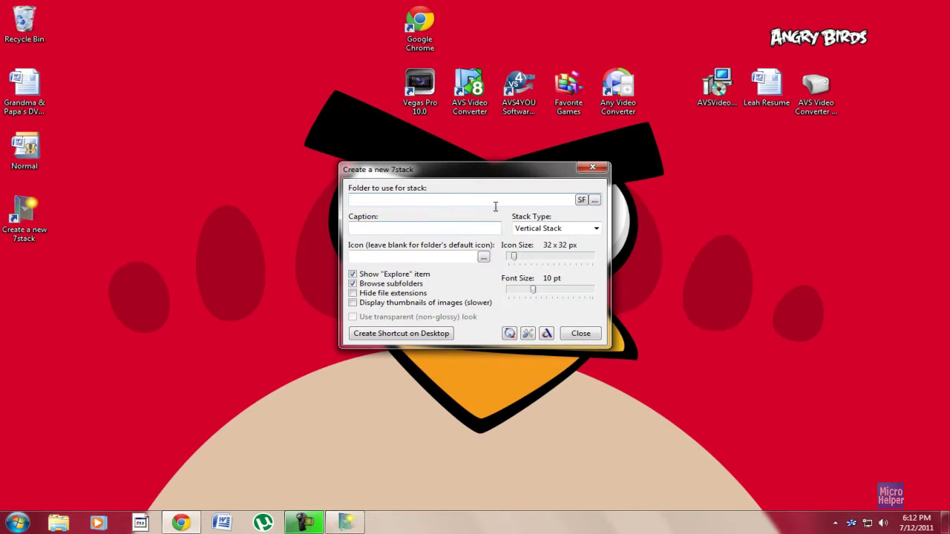
Open the Documents library from the Start menu
{"action": "left_click", "coordinate": [17, 523]}
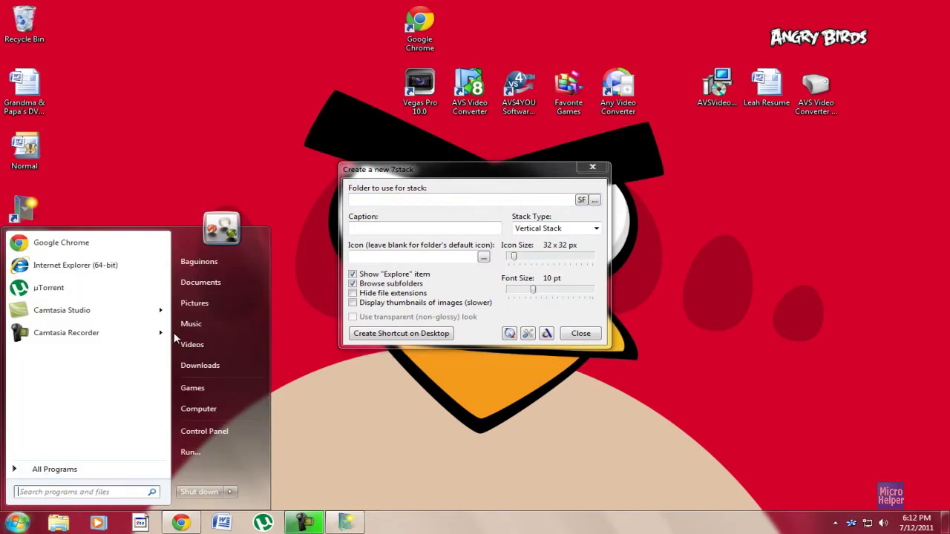
{"action": "left_click", "coordinate": [293, 154]}
{"action": "left_click", "coordinate": [16, 523]}
{"action": "left_click", "coordinate": [211, 282]}
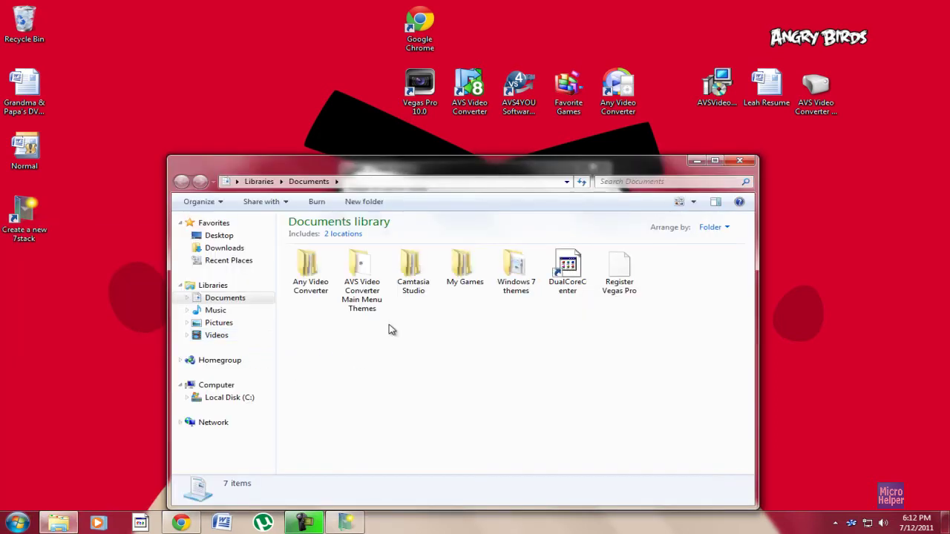
{"action": "right_click", "coordinate": [403, 362]}
{"action": "mouse_move", "coordinate": [490, 329]}
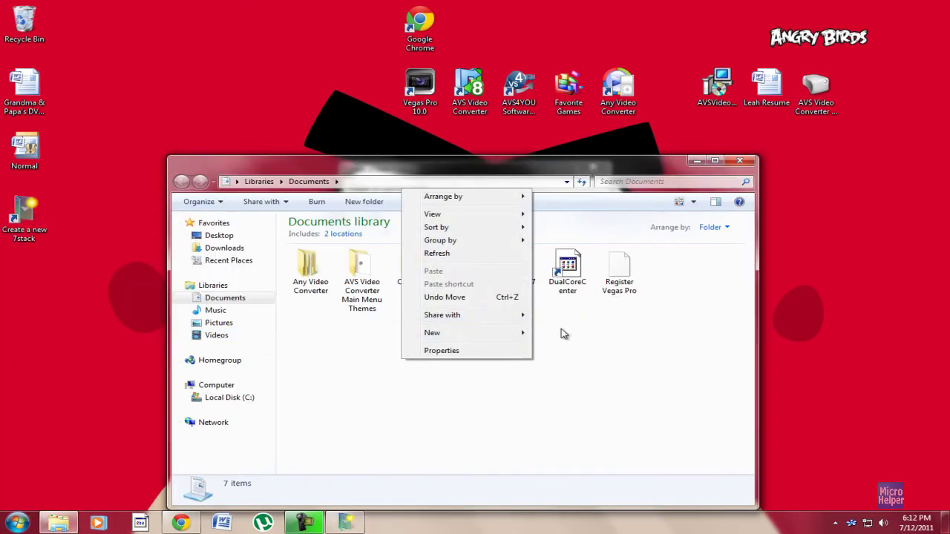
{"action": "left_click", "coordinate": [561, 333]}
Create a new folder named 'shortcuts' in Documents
{"action": "right_click", "coordinate": [447, 325]}
{"action": "left_click", "coordinate": [369, 206]}
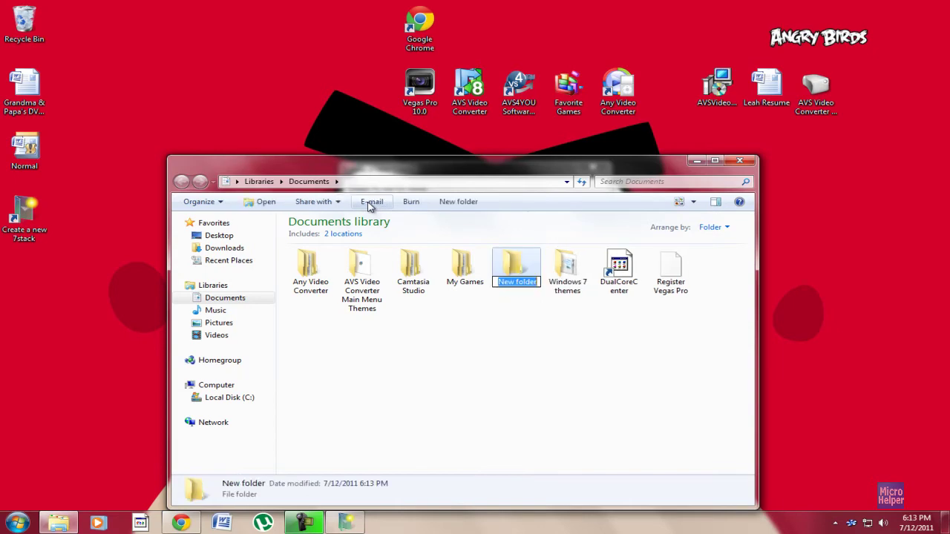
{"action": "type", "text": "shortcut"}
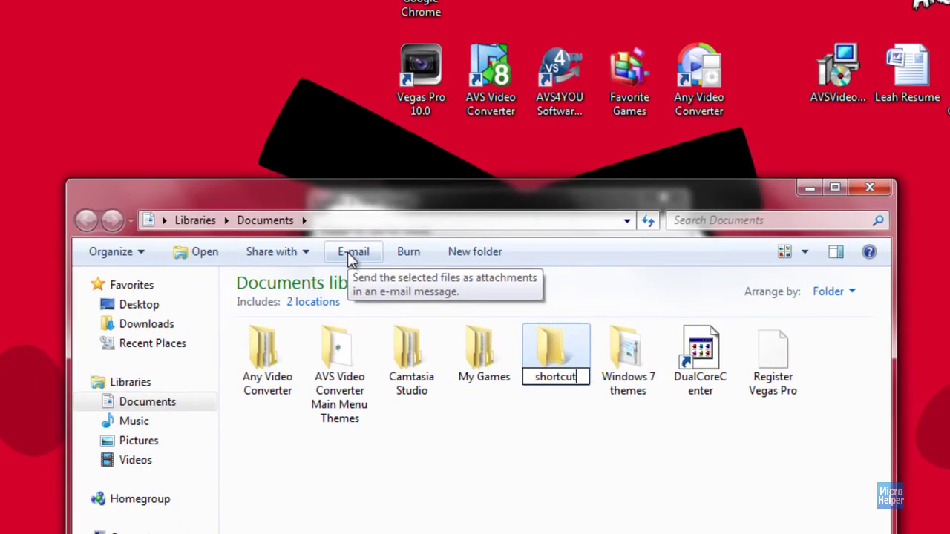
{"action": "type", "text": "s"}
{"action": "key", "text": "Return"}
Copy the five desktop program shortcuts and paste them into the shortcuts folder
{"action": "left_click_drag", "start_coordinate": [394, 119], "coordinate": [702, 51]}
{"action": "right_click", "coordinate": [705, 55]}
{"action": "left_click", "coordinate": [749, 246]}
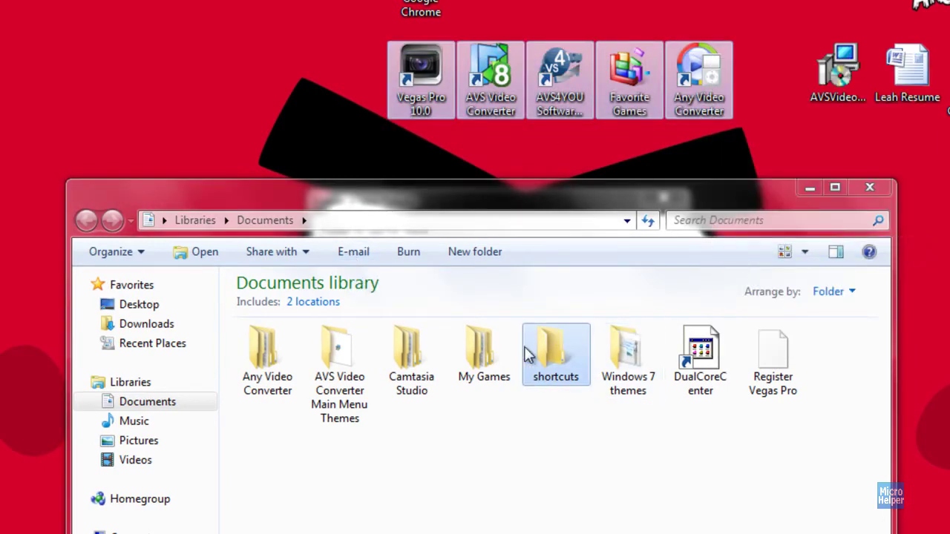
{"action": "double_click", "coordinate": [553, 349]}
{"action": "right_click", "coordinate": [464, 518]}
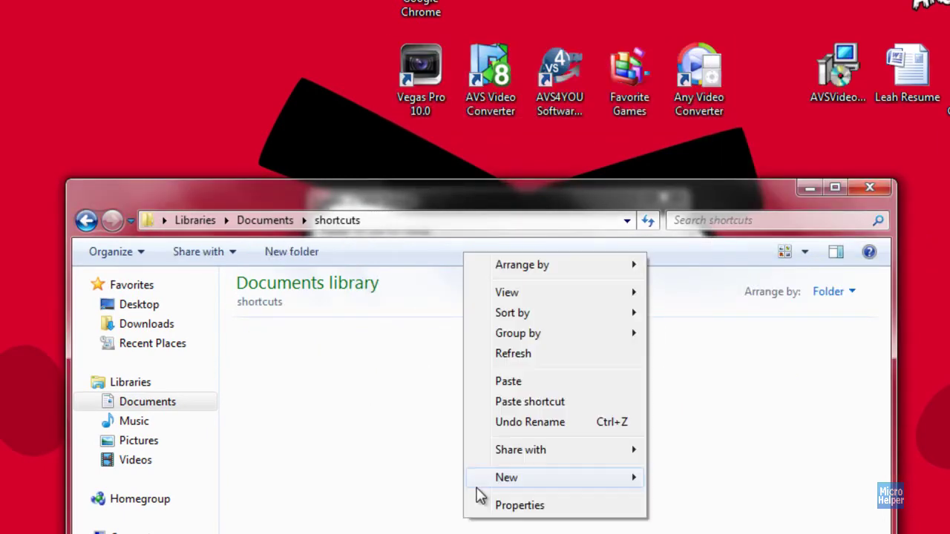
{"action": "left_click", "coordinate": [511, 381]}
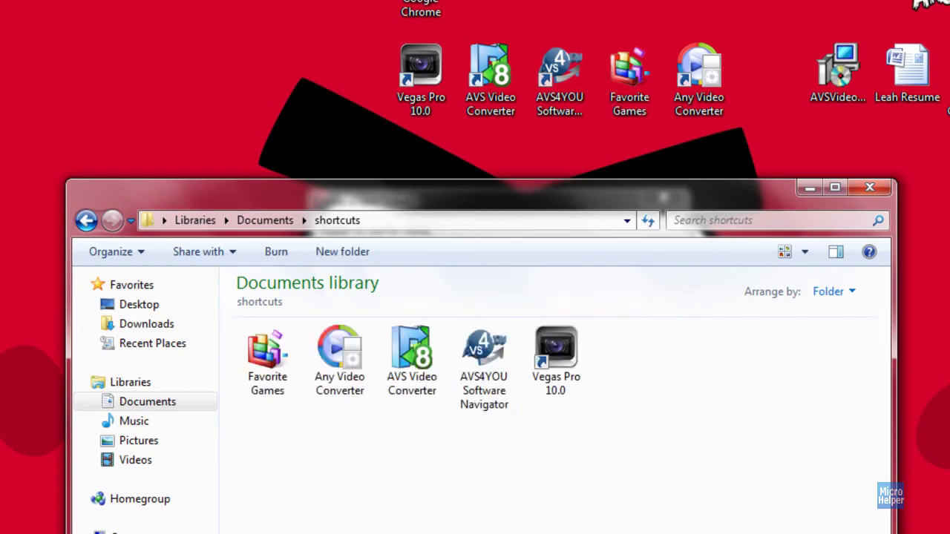
Set the stack's folder to Libraries > Documents > My Documents > shortcuts
{"action": "left_click", "coordinate": [869, 185]}
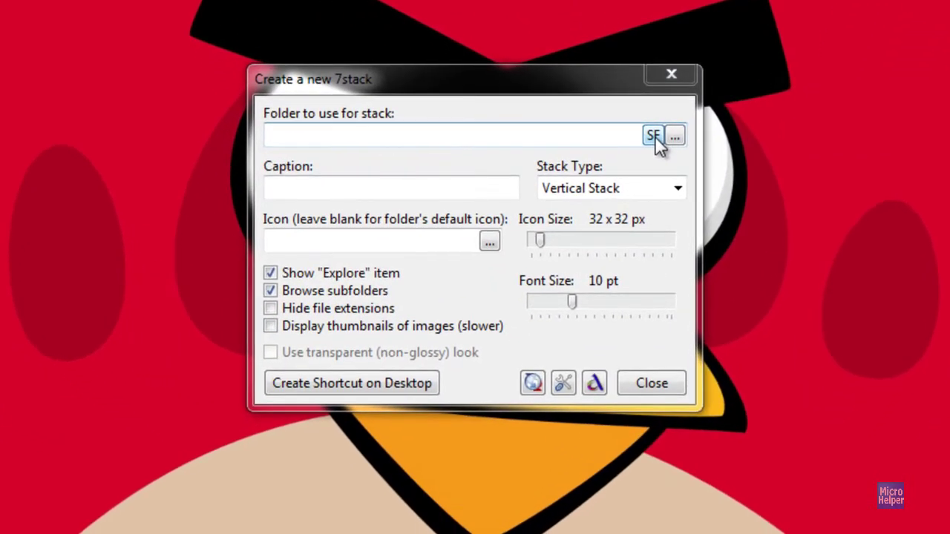
{"action": "left_click", "coordinate": [666, 243]}
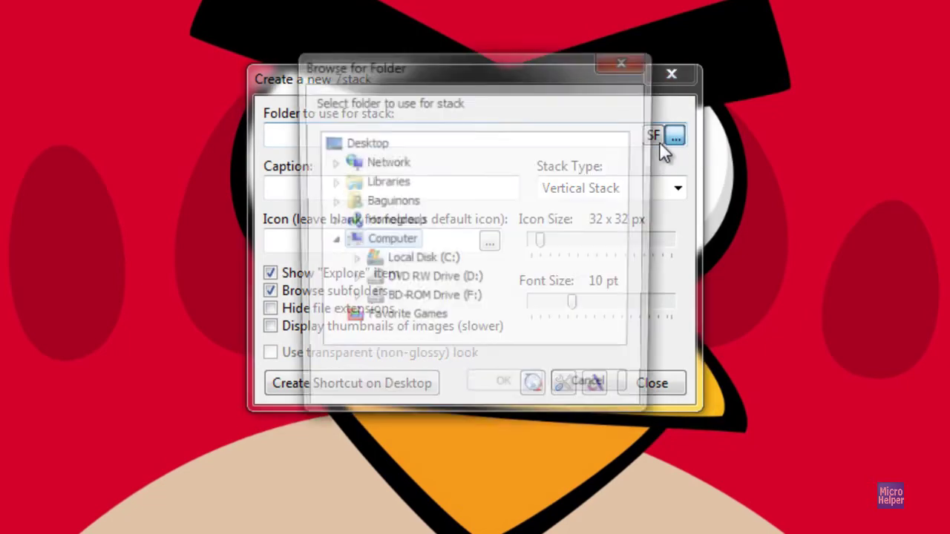
{"action": "left_click", "coordinate": [331, 183]}
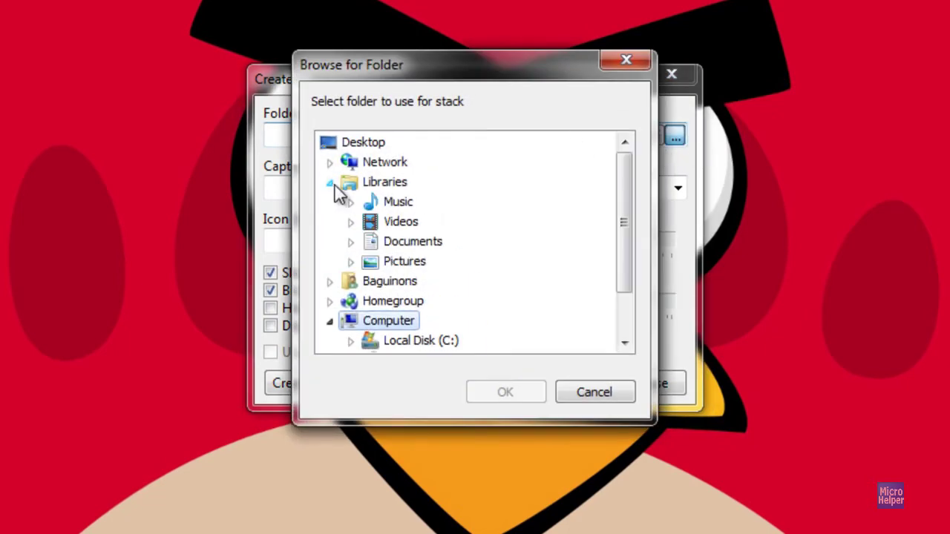
{"action": "left_click", "coordinate": [350, 241]}
{"action": "left_click", "coordinate": [368, 263]}
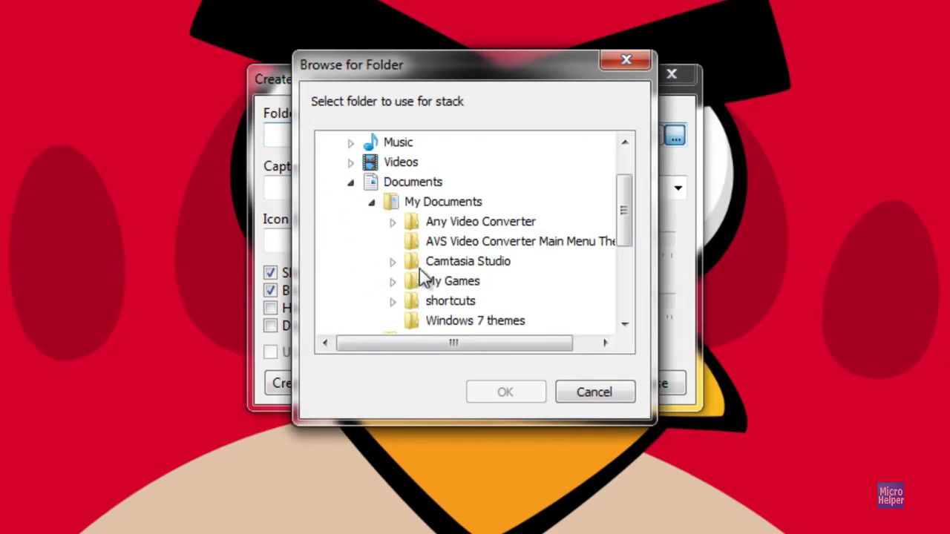
{"action": "left_click", "coordinate": [445, 304]}
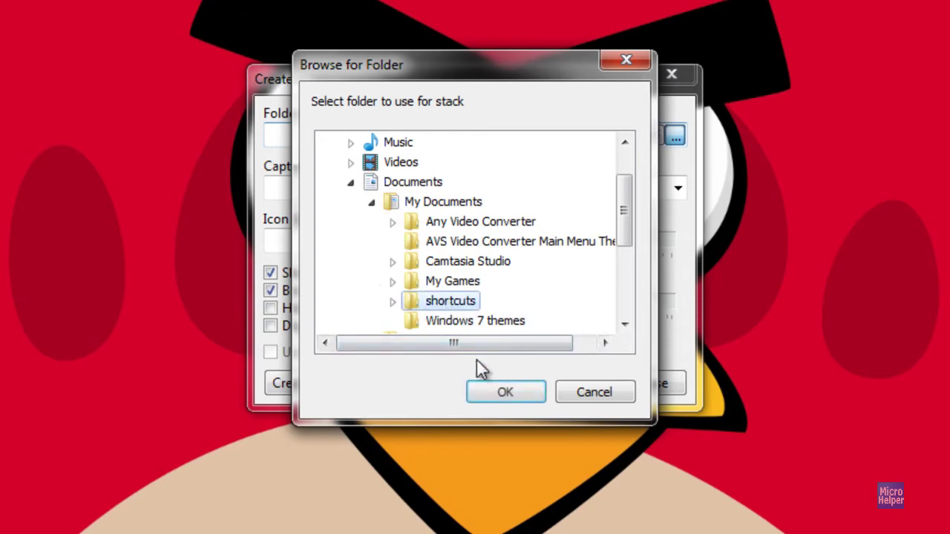
{"action": "left_click", "coordinate": [496, 392]}
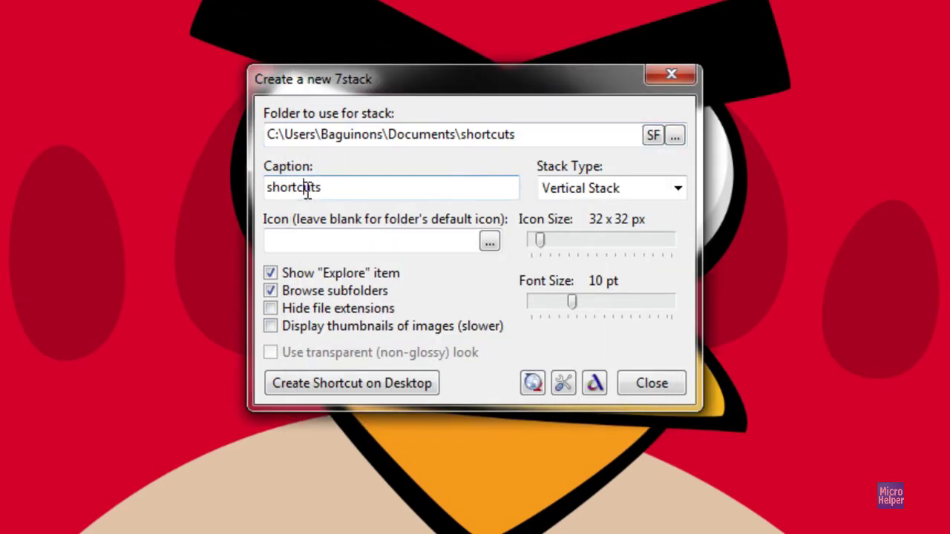
Change the caption's first letter to a capital S, making it 'Shortcuts'
{"action": "key", "text": "Home"}
{"action": "key", "text": "Delete"}
{"action": "type", "text": "S"}
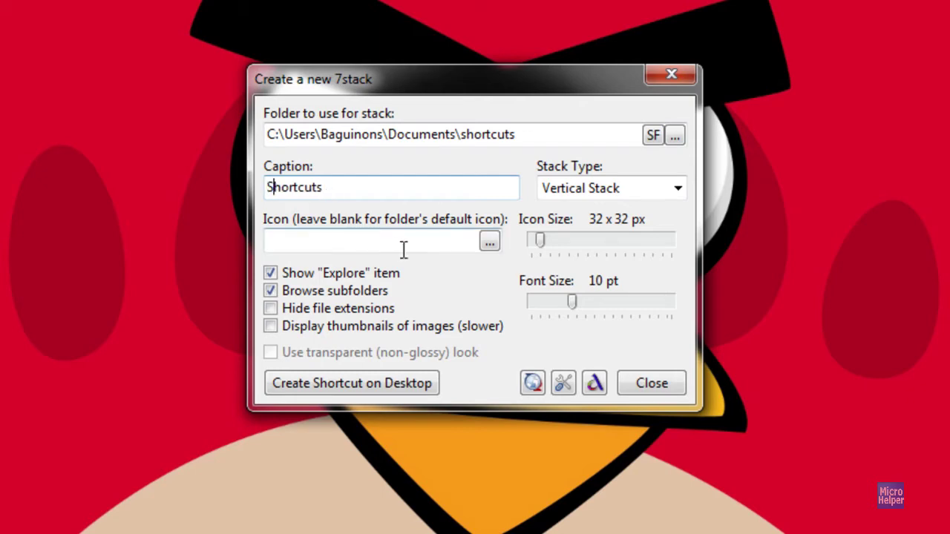
{"action": "left_click", "coordinate": [372, 244]}
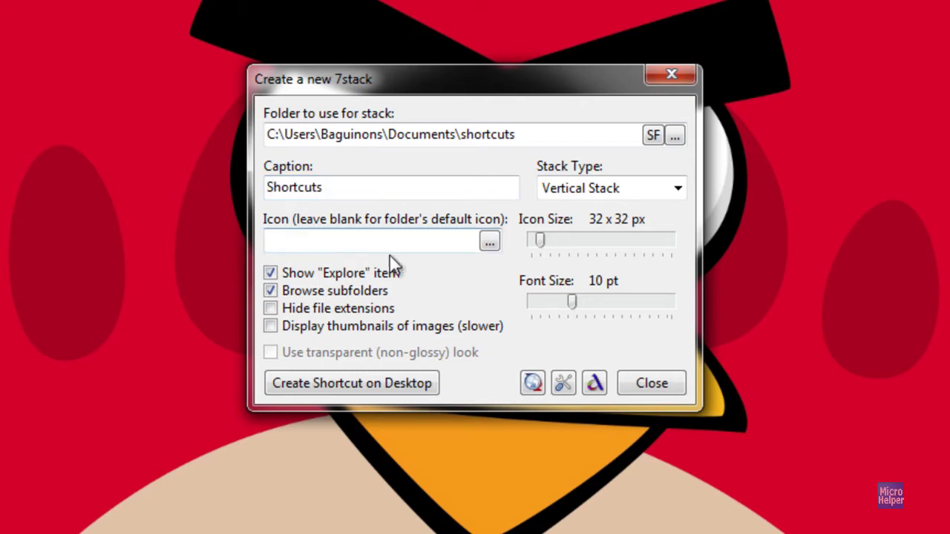
Pick a stack icon from the SHELL32.DLL list in the Change Icon dialog
{"action": "left_click", "coordinate": [490, 243]}
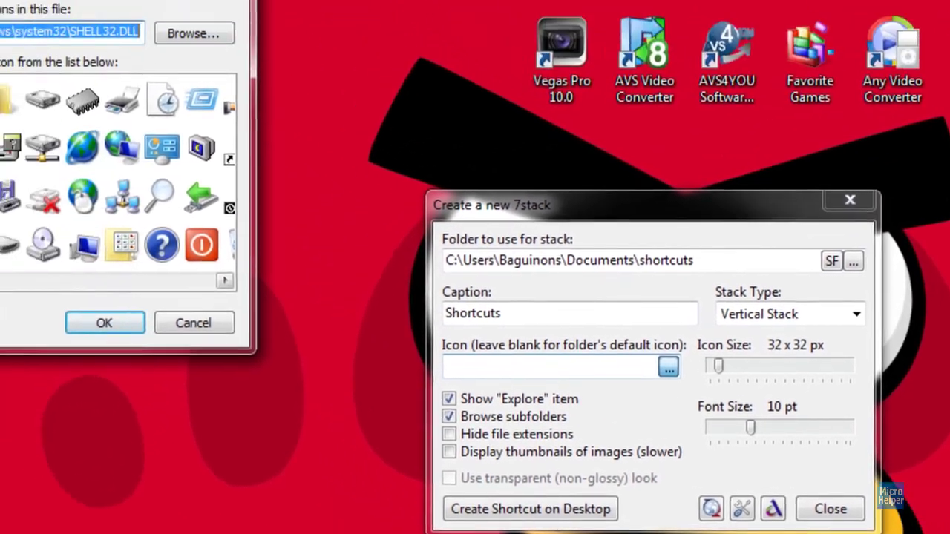
{"action": "left_click_drag", "start_coordinate": [88, 361], "coordinate": [114, 343]}
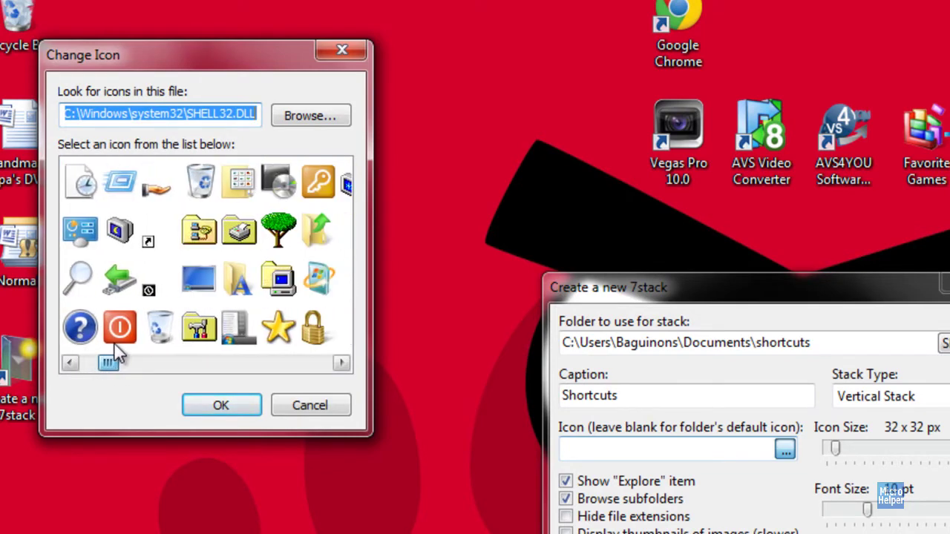
{"action": "left_click", "coordinate": [159, 236]}
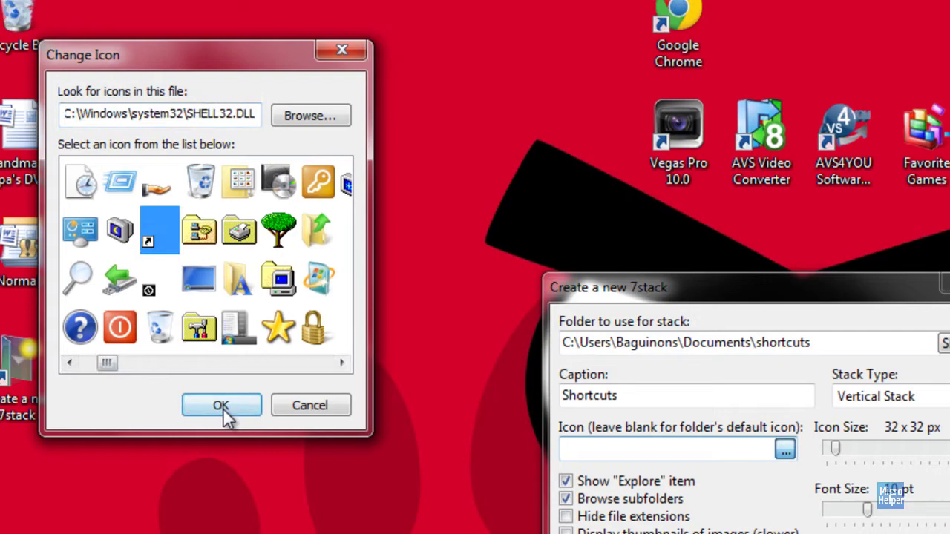
{"action": "left_click", "coordinate": [223, 407]}
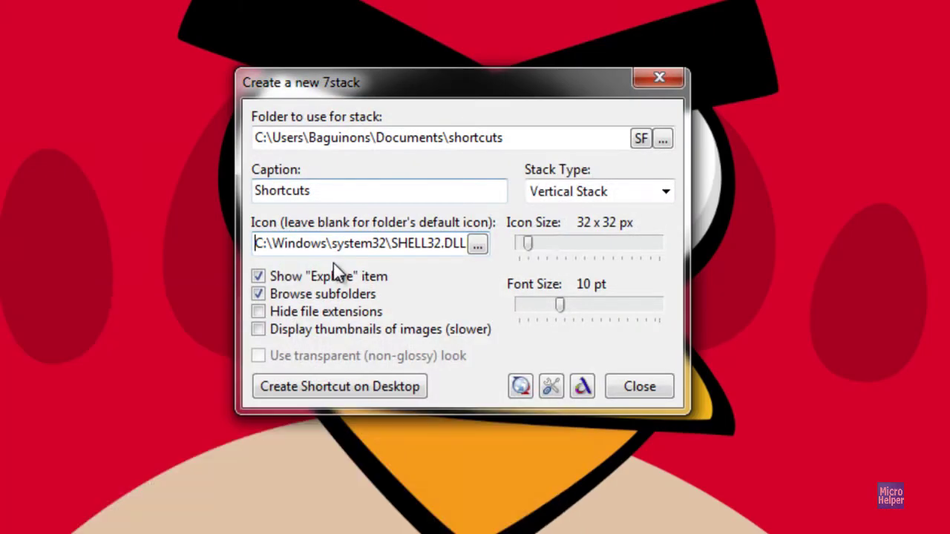
Enable image thumbnails, keep Vertical Stack, and create the Shortcuts stack's desktop shortcut
{"action": "left_click", "coordinate": [257, 329]}
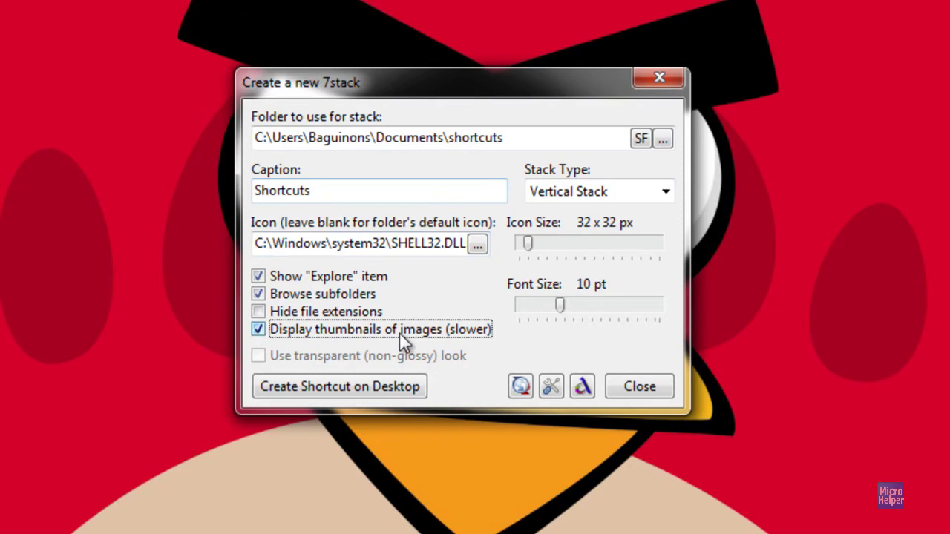
{"action": "left_click", "coordinate": [664, 187]}
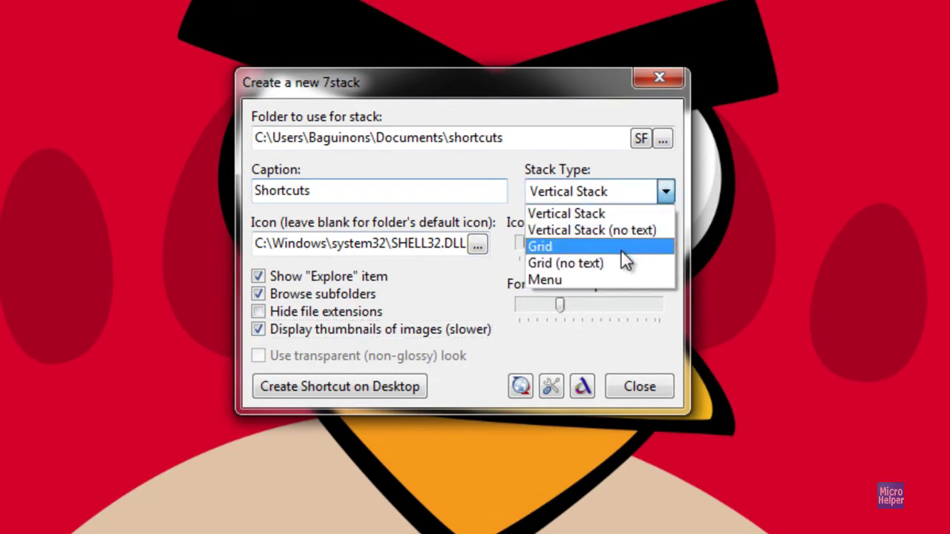
{"action": "left_click", "coordinate": [572, 214]}
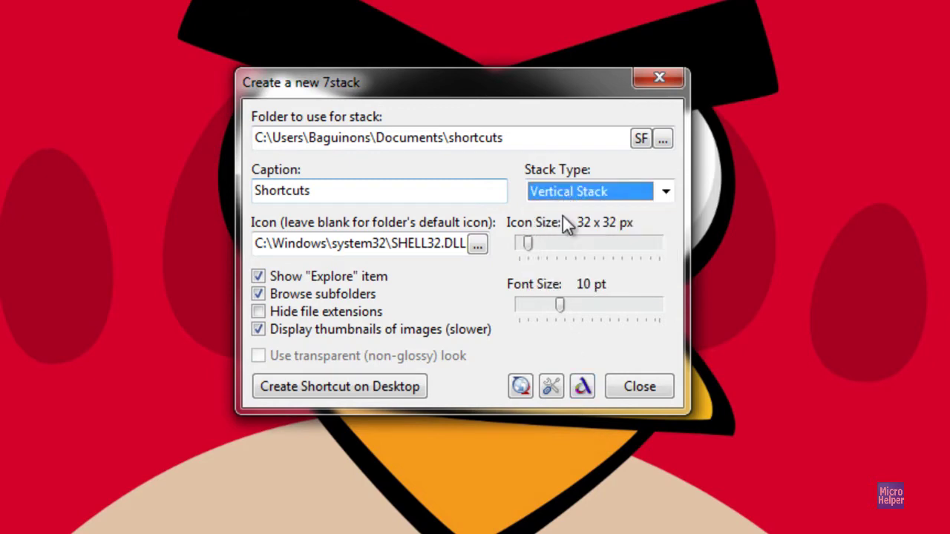
{"action": "left_click", "coordinate": [340, 387]}
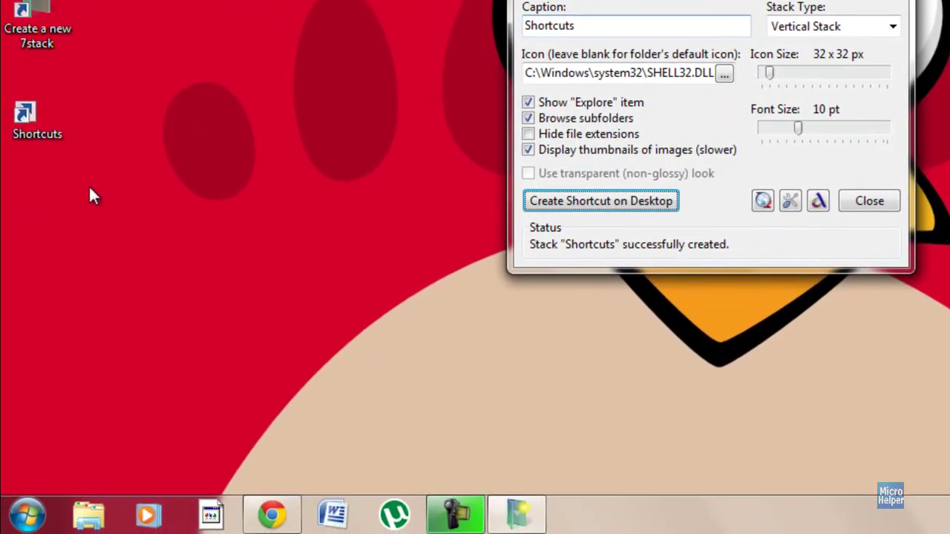
Pin the Shortcuts desktop shortcut to the taskbar
{"action": "left_click_drag", "start_coordinate": [26, 117], "coordinate": [684, 523]}
{"action": "left_click", "coordinate": [571, 515]}
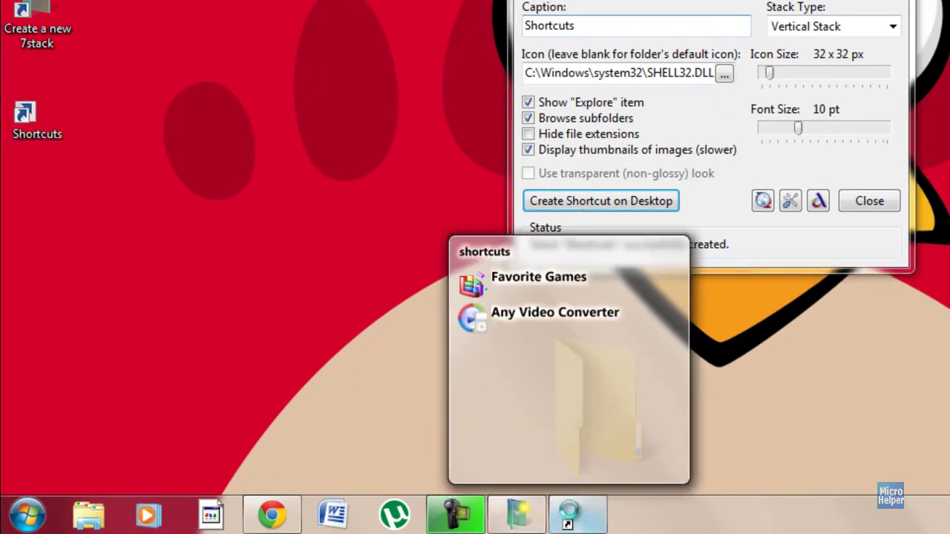
{"action": "left_click", "coordinate": [807, 373]}
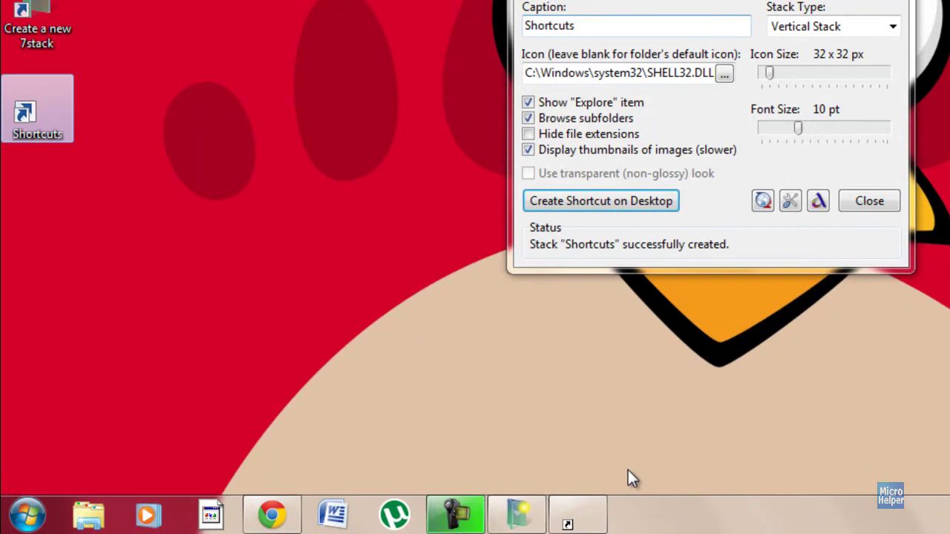
Open the pinned Shortcuts stack from the taskbar to list its five programs
{"action": "left_click", "coordinate": [576, 515]}
{"action": "left_click", "coordinate": [731, 424]}
{"action": "right_click", "coordinate": [597, 519]}
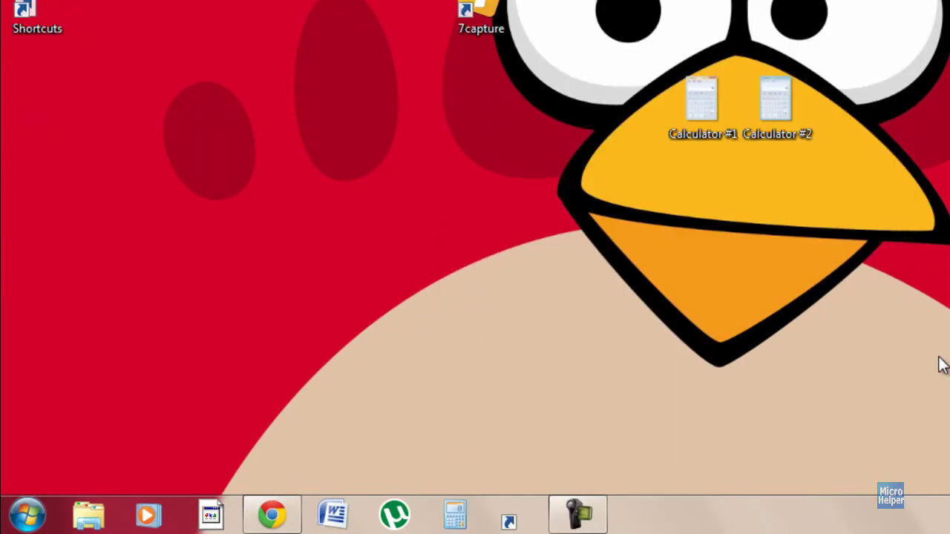
{"action": "left_click", "coordinate": [510, 520]}
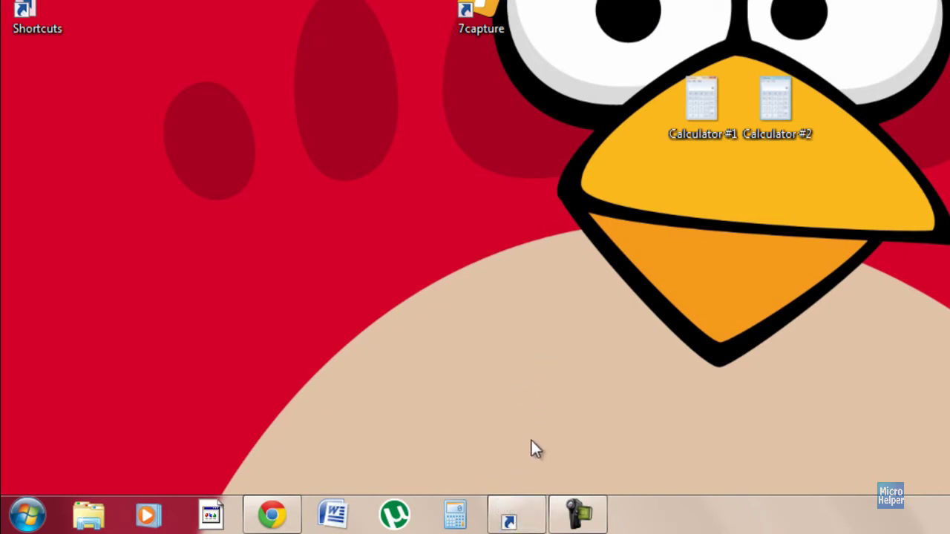
{"action": "left_click", "coordinate": [510, 519]}
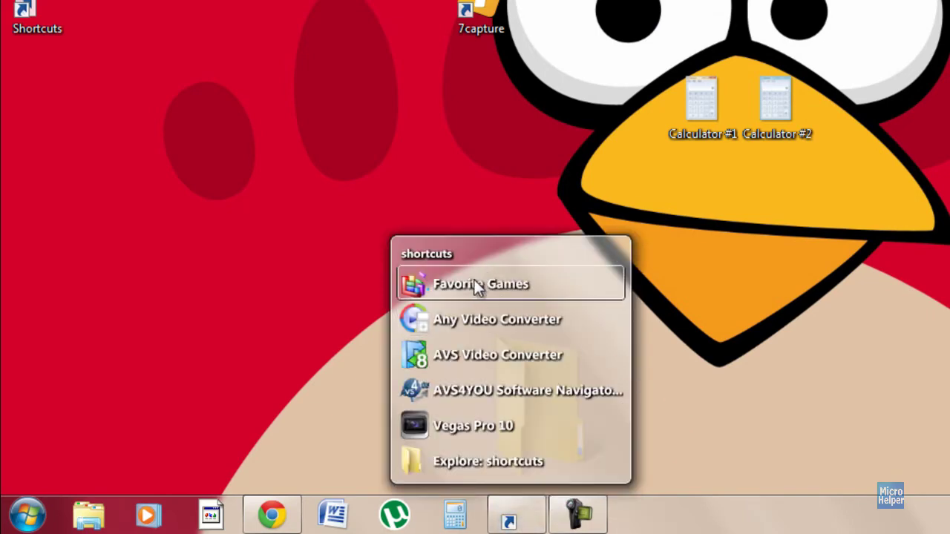
Open Favorite Games from the stack, then reopen it and open 'Explore: shortcuts'
{"action": "left_click", "coordinate": [453, 282]}
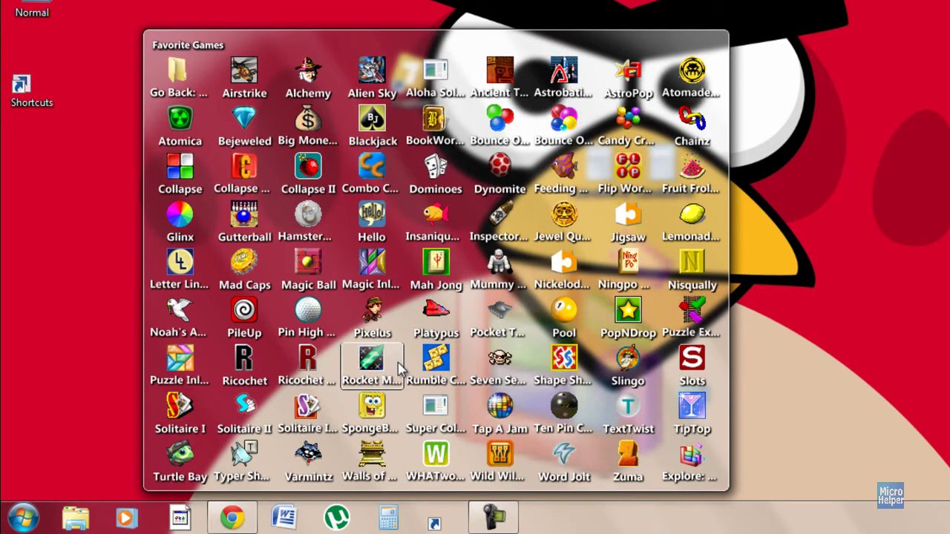
{"action": "left_click", "coordinate": [435, 518]}
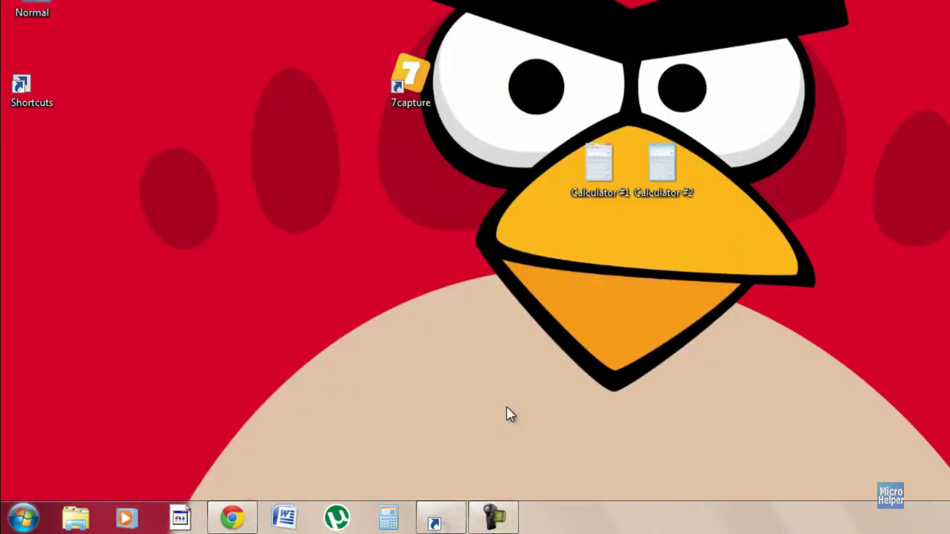
{"action": "left_click", "coordinate": [434, 518]}
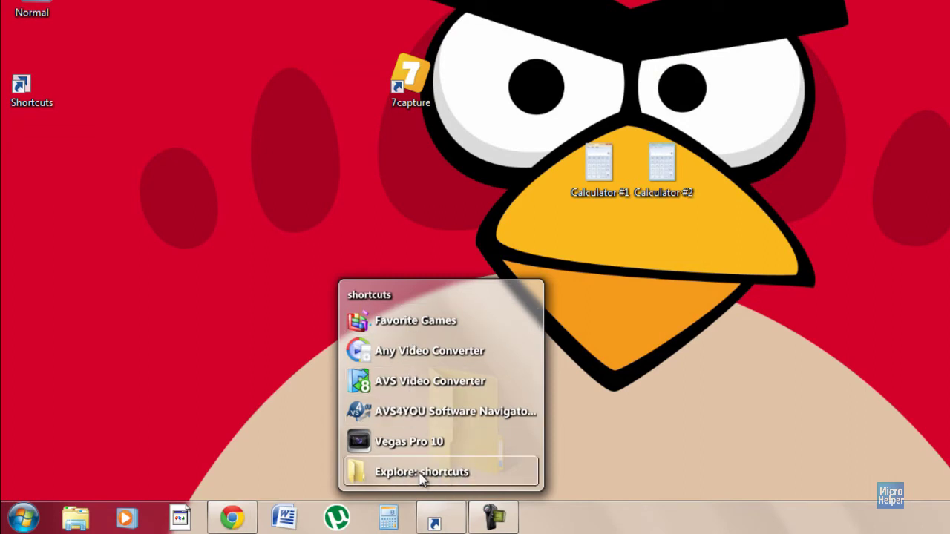
{"action": "left_click", "coordinate": [422, 475]}
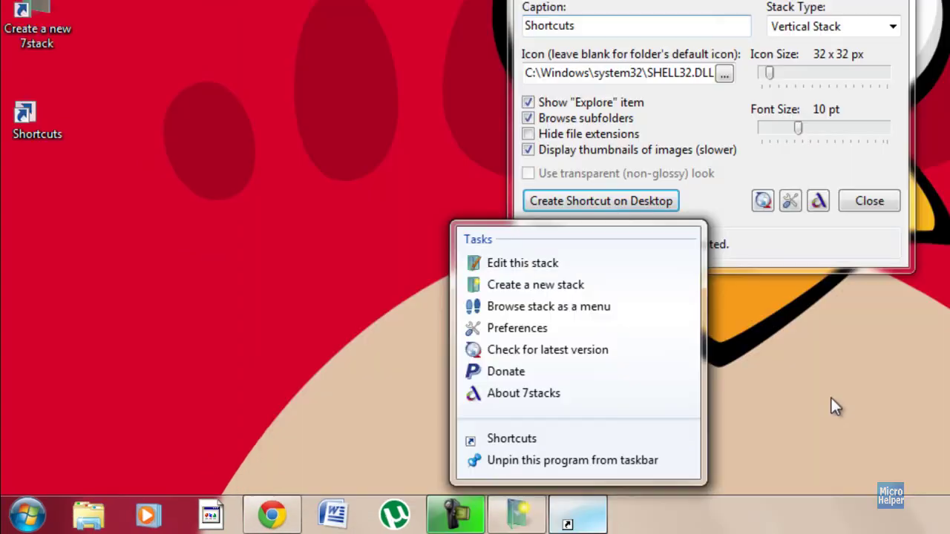
Open the 7stacks preferences and move the Shortcuts desktop icon one spot right
{"action": "left_click", "coordinate": [527, 327]}
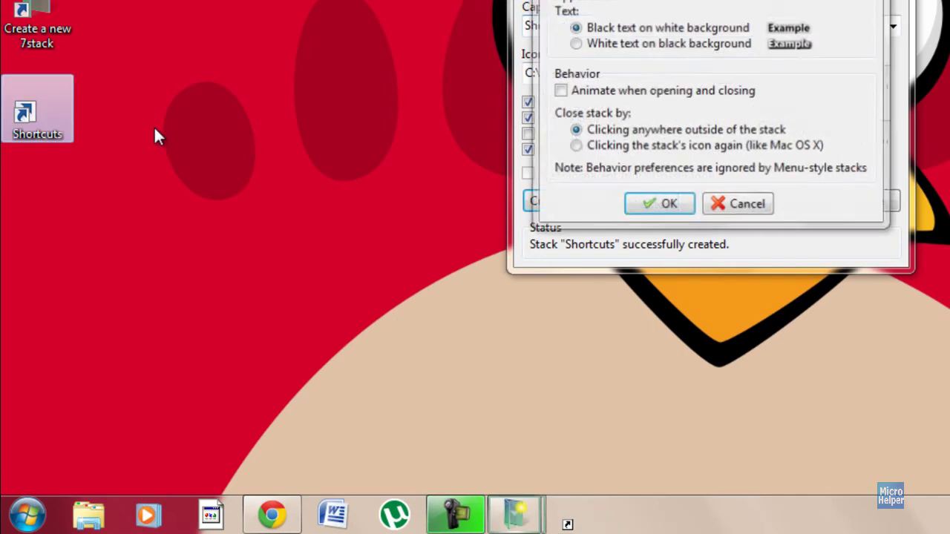
{"action": "left_click", "coordinate": [55, 137]}
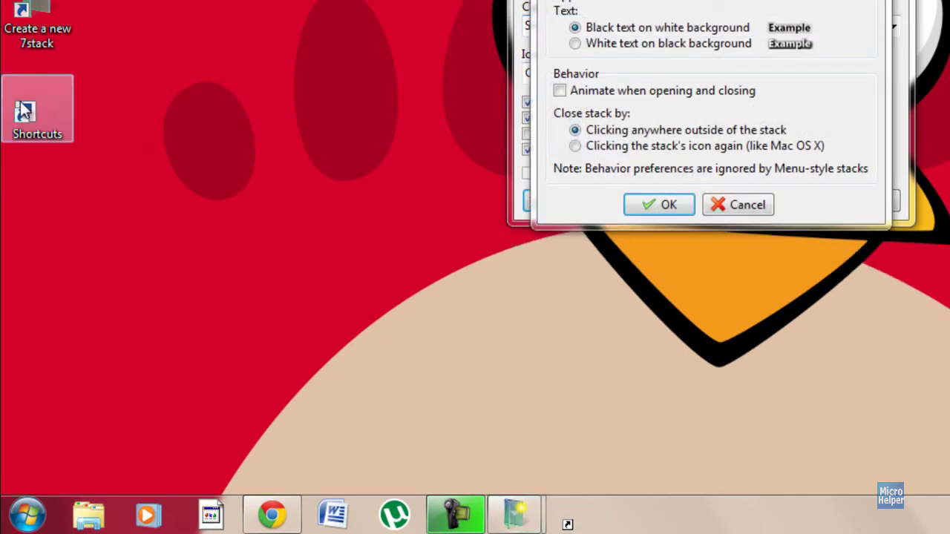
{"action": "left_click_drag", "start_coordinate": [24, 109], "coordinate": [122, 110]}
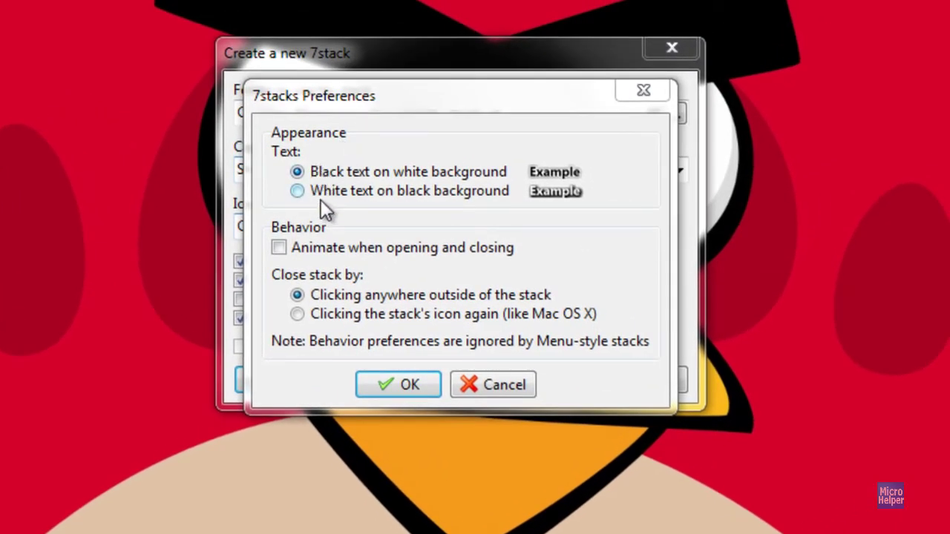
Choose white text on black, enable animation, and close stacks by clicking their icon again
{"action": "left_click", "coordinate": [299, 191]}
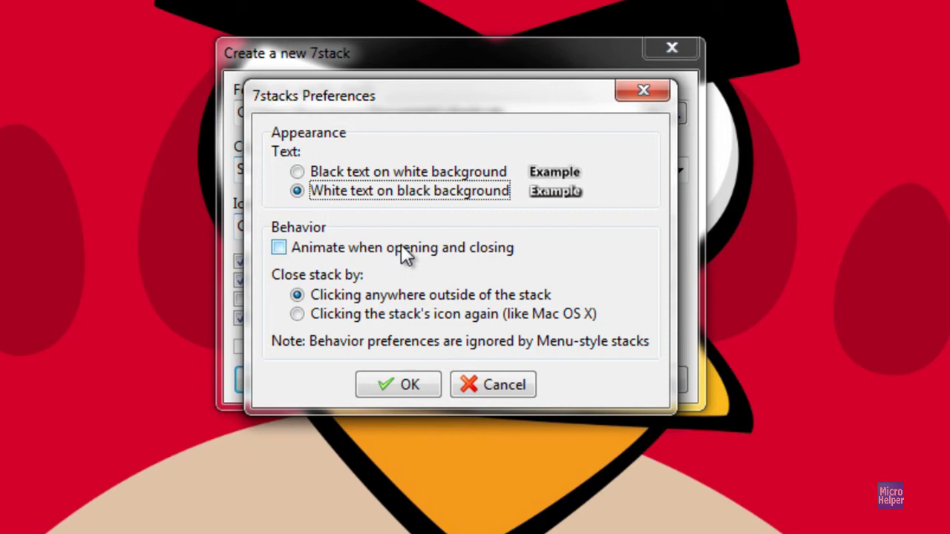
{"action": "left_click", "coordinate": [401, 247]}
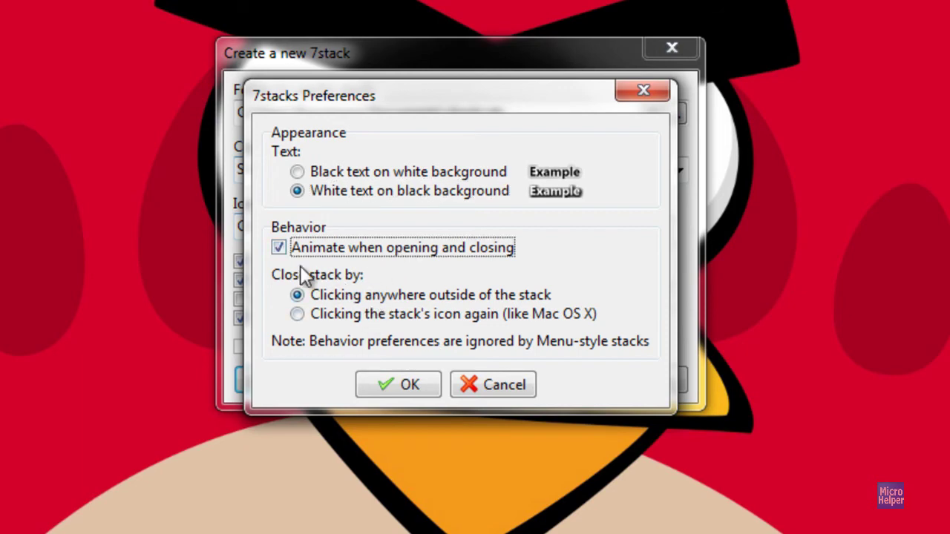
{"action": "left_click", "coordinate": [307, 313]}
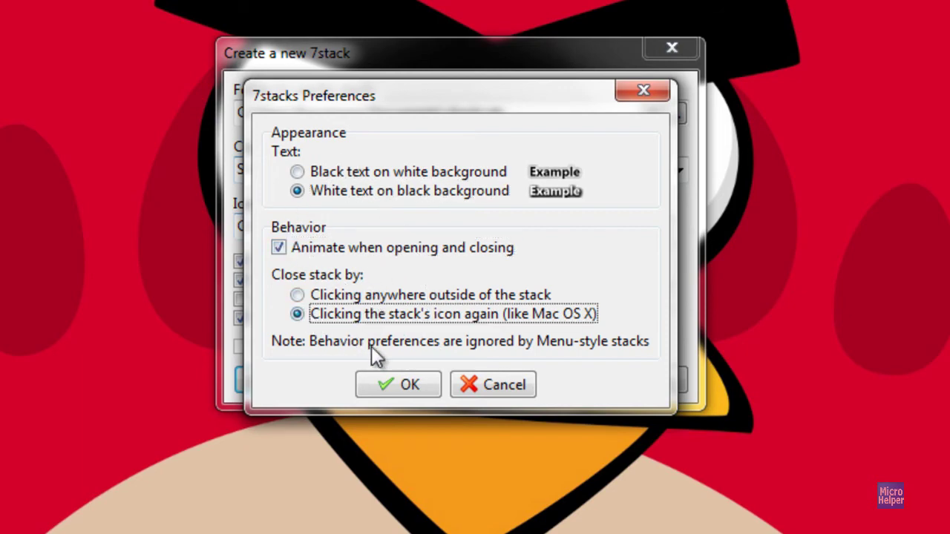
{"action": "left_click", "coordinate": [416, 383]}
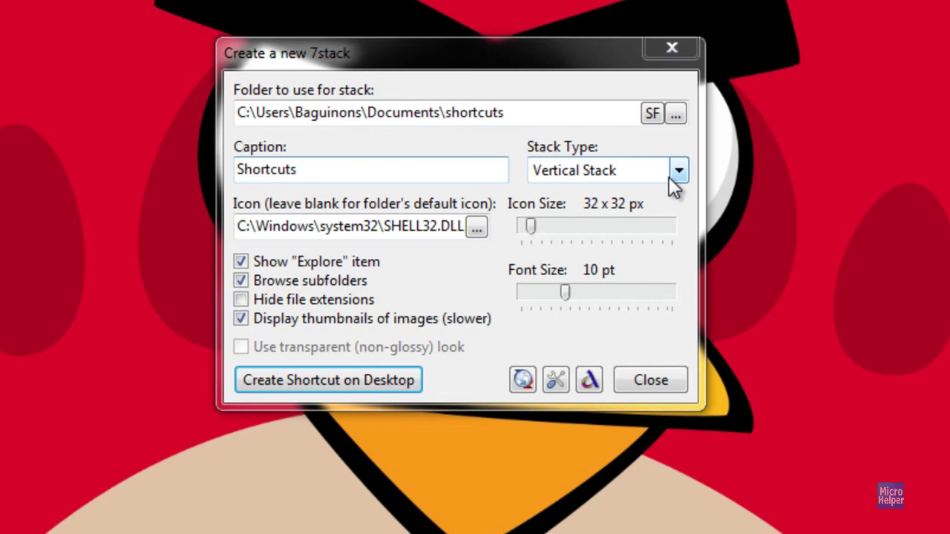
Create a Grid-type stack captioned 'Shortcuts2' as a desktop shortcut
{"action": "left_click", "coordinate": [607, 170]}
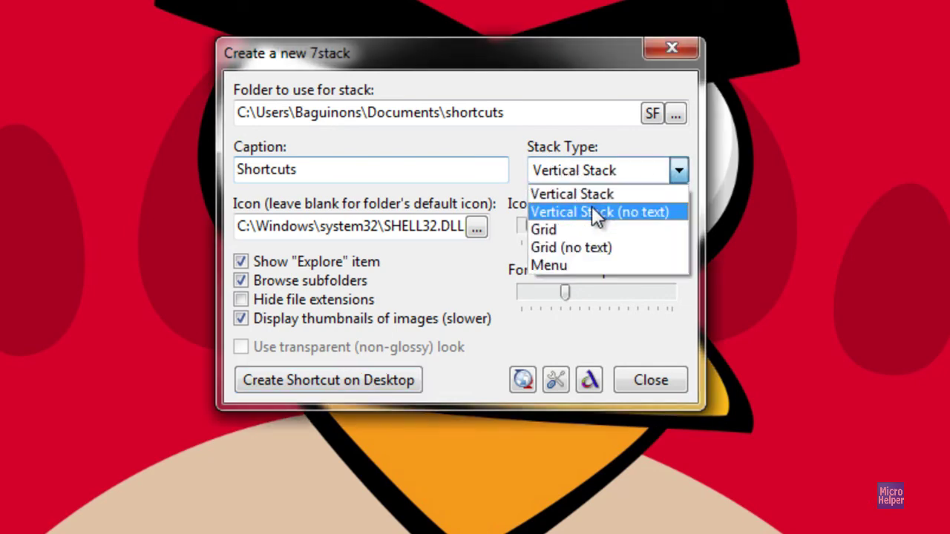
{"action": "left_click", "coordinate": [577, 232]}
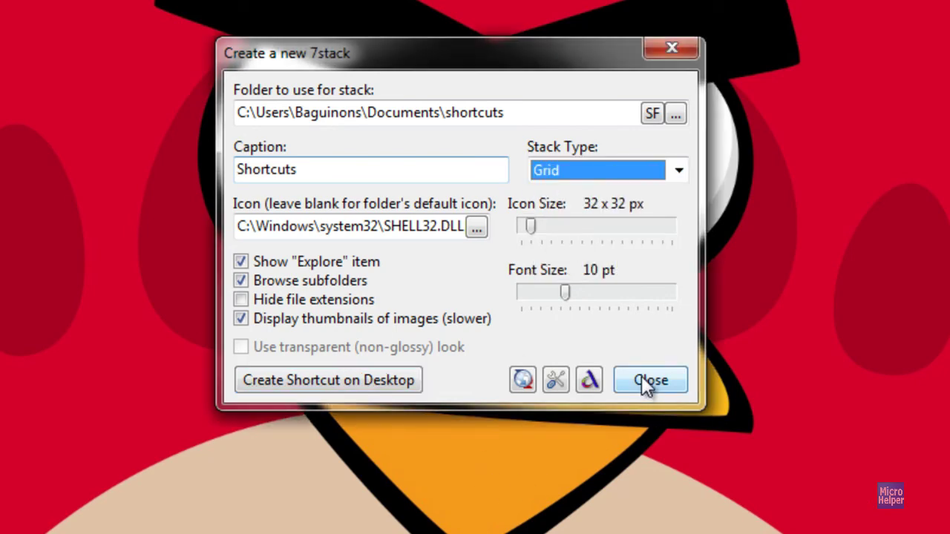
{"action": "left_click", "coordinate": [383, 171]}
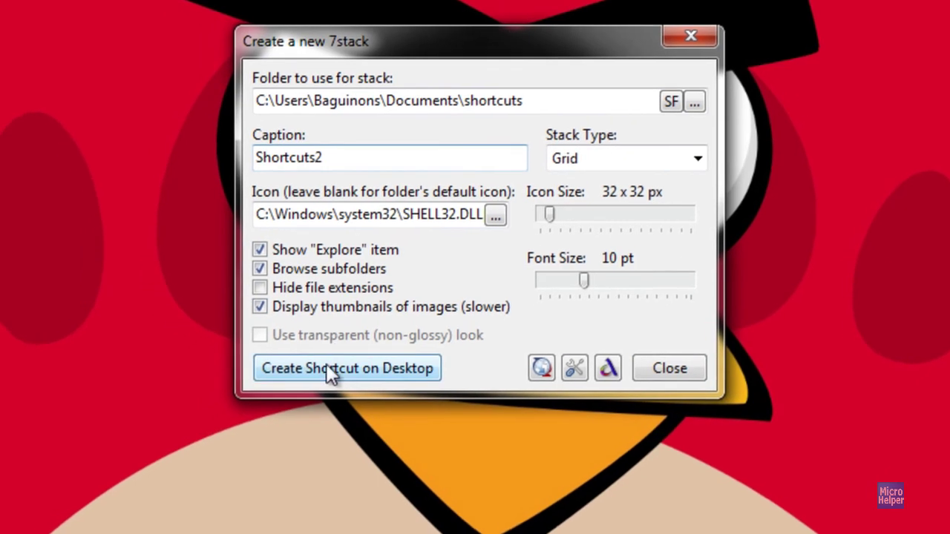
{"action": "left_click", "coordinate": [319, 380]}
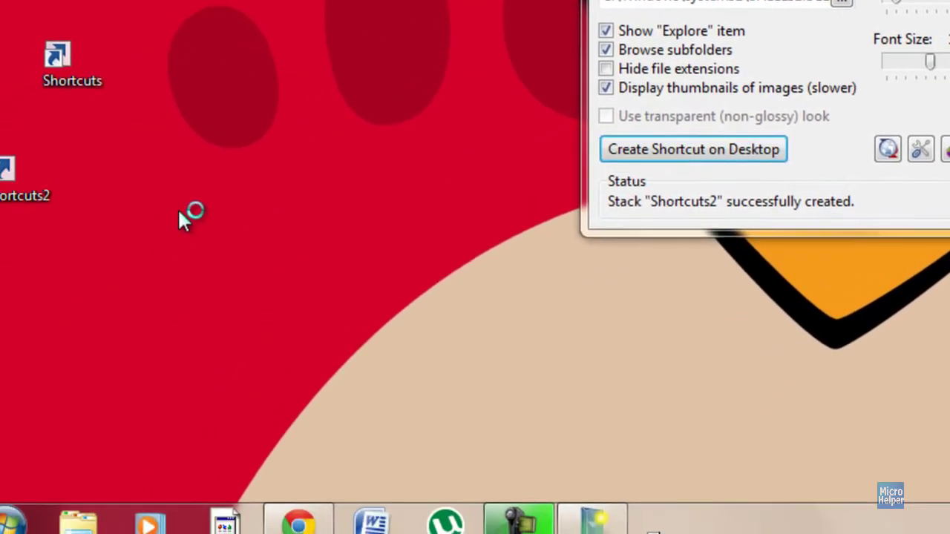
Pin Shortcuts2 to the taskbar, check its grid view, then unpin it
{"action": "left_click_drag", "start_coordinate": [29, 159], "coordinate": [738, 511]}
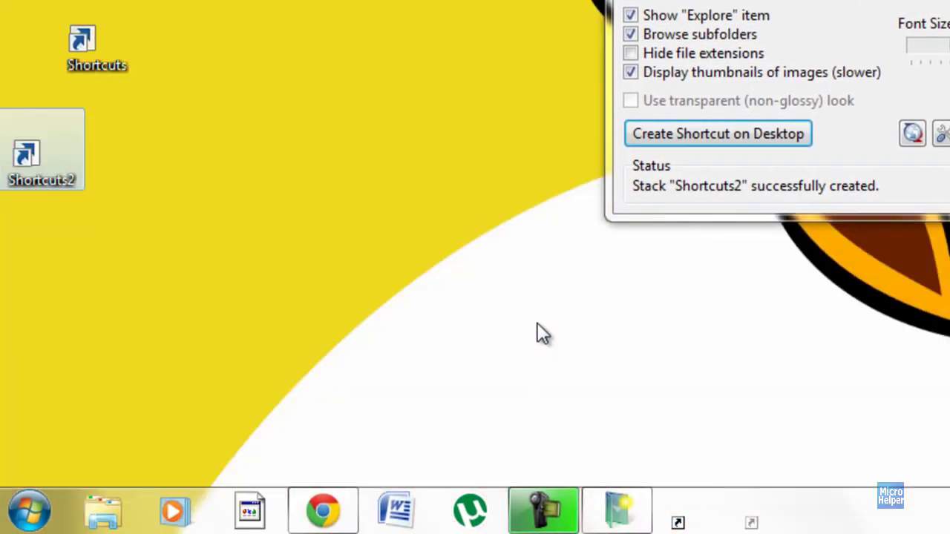
{"action": "left_click", "coordinate": [755, 512]}
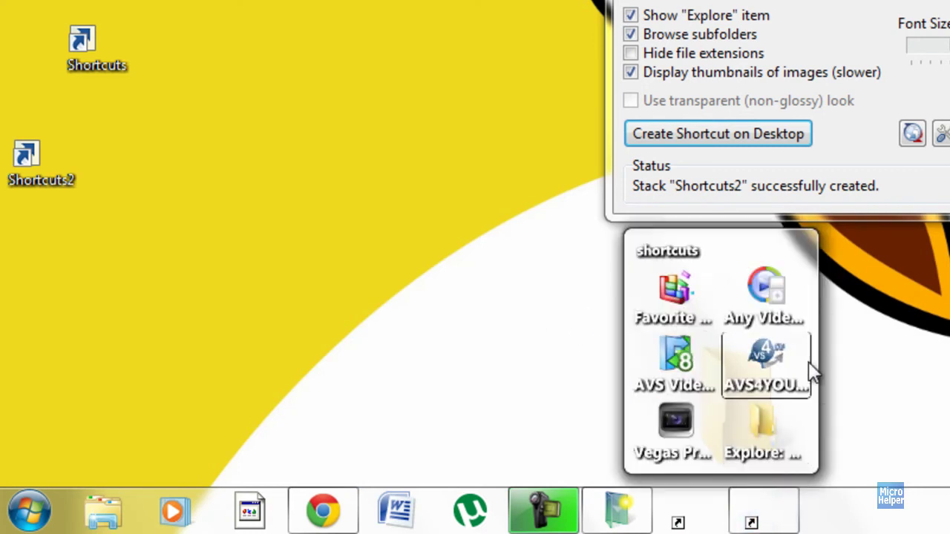
{"action": "right_click", "coordinate": [768, 512]}
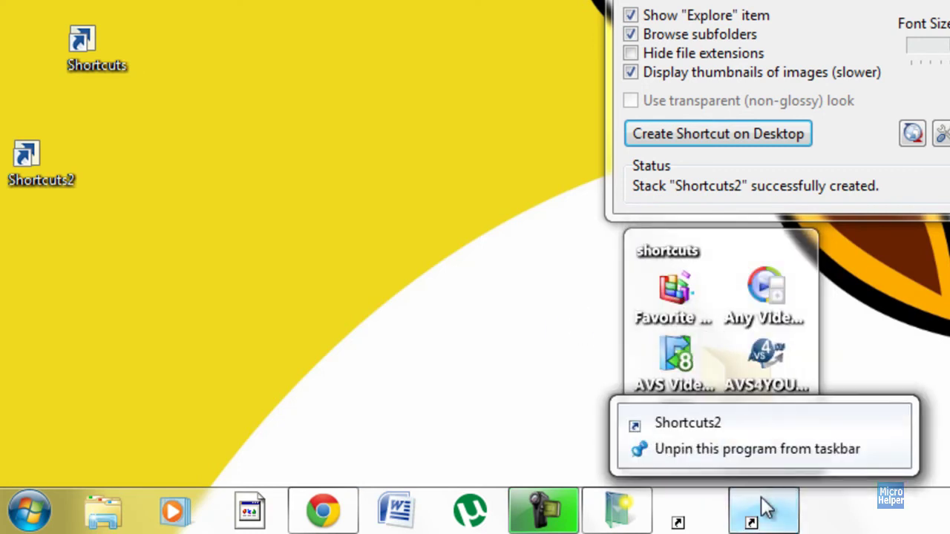
{"action": "left_click", "coordinate": [786, 449]}
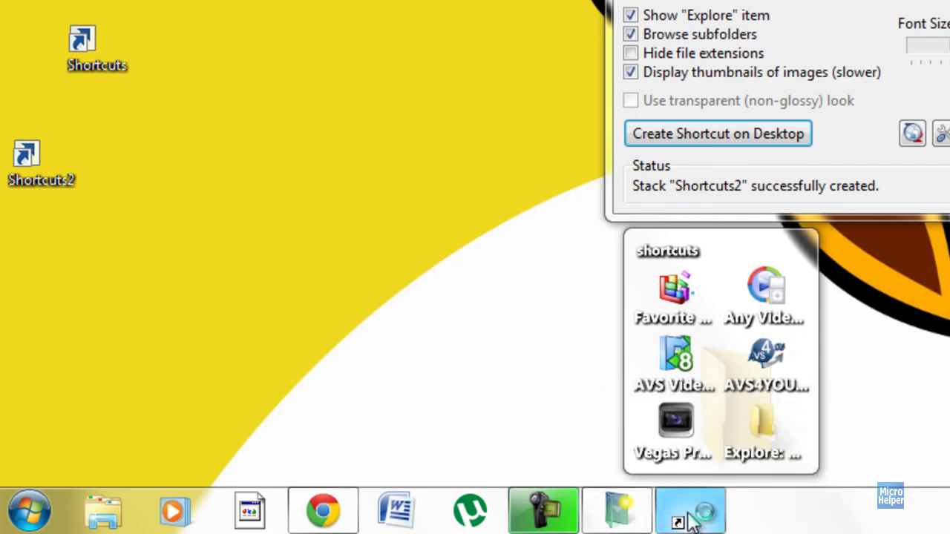
{"action": "left_click", "coordinate": [678, 518]}
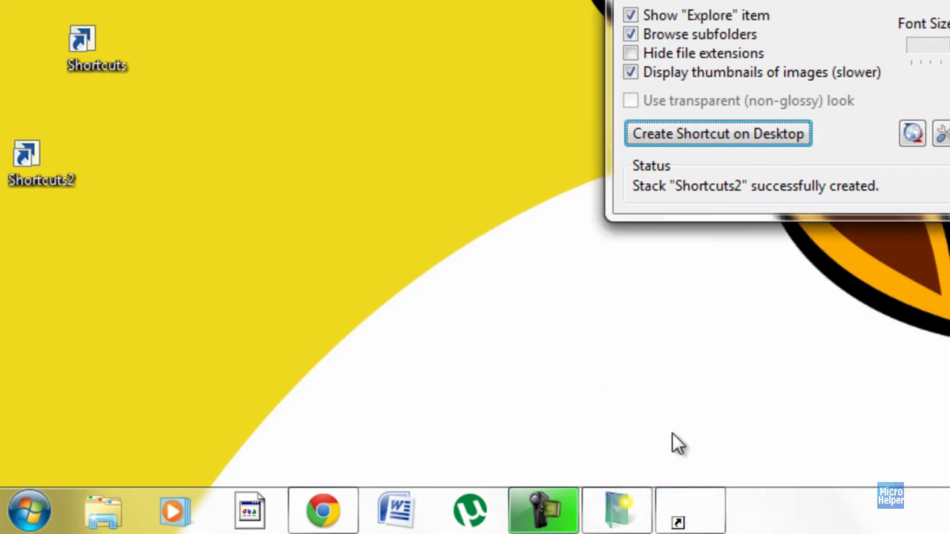
Open the Shortcuts stack, close the Create a new 7stack window, and dismiss the stack's jump list twice
{"action": "left_click", "coordinate": [678, 517]}
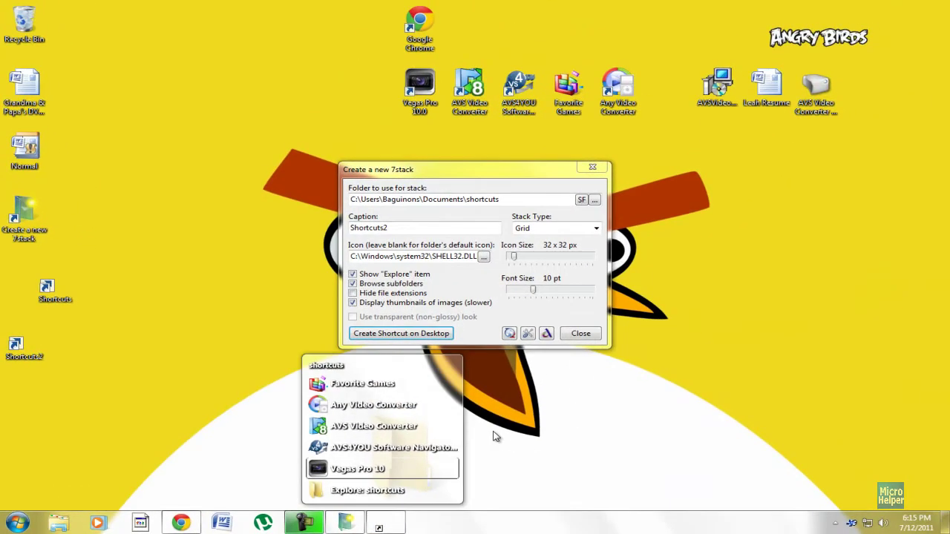
{"action": "left_click", "coordinate": [579, 335]}
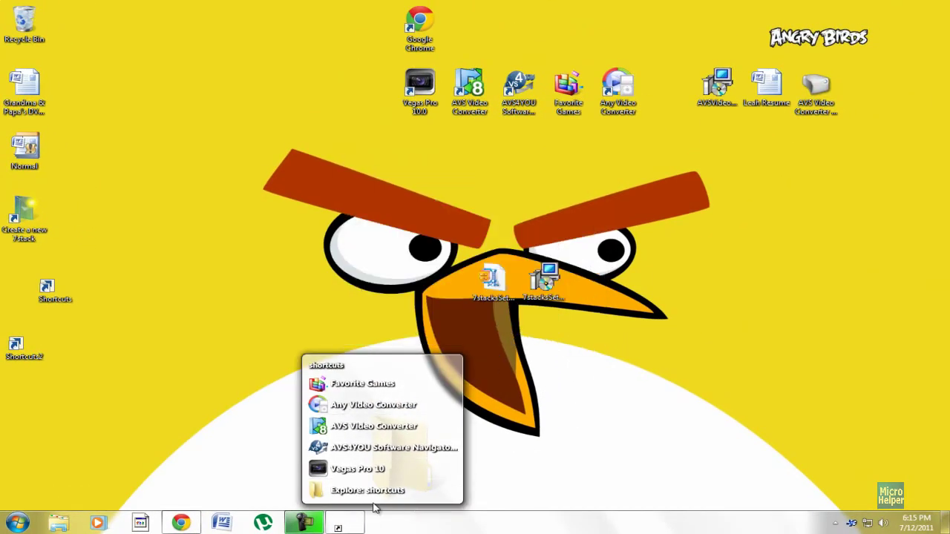
{"action": "right_click", "coordinate": [344, 523]}
{"action": "left_click", "coordinate": [211, 463]}
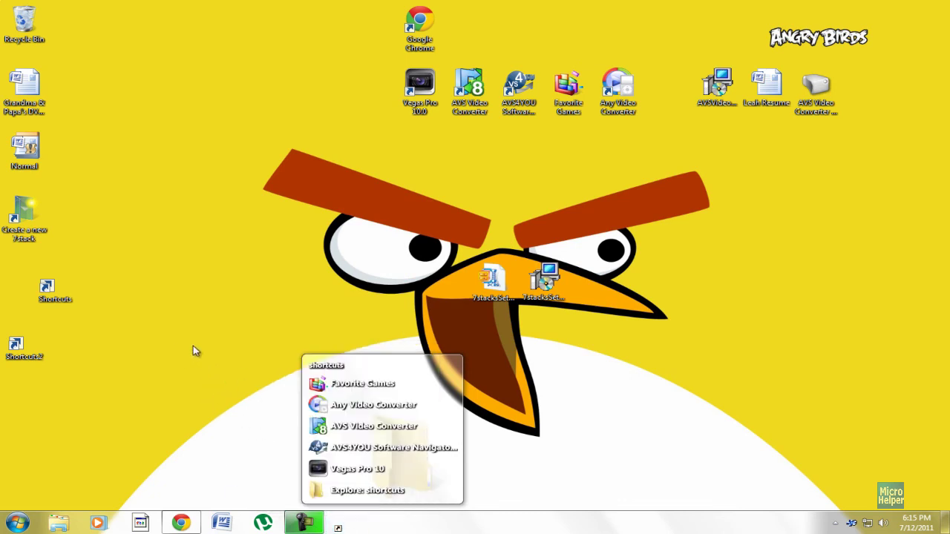
{"action": "right_click", "coordinate": [345, 525]}
{"action": "left_click", "coordinate": [274, 450]}
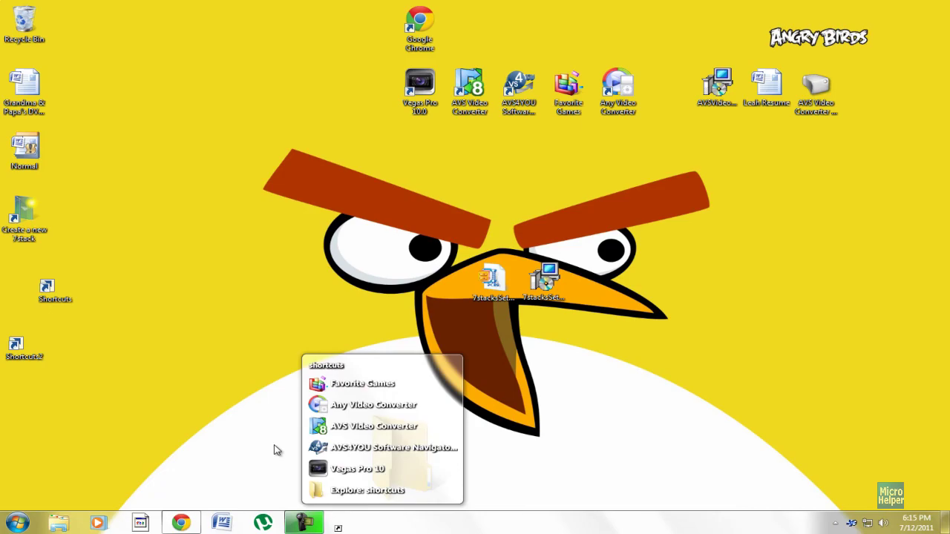